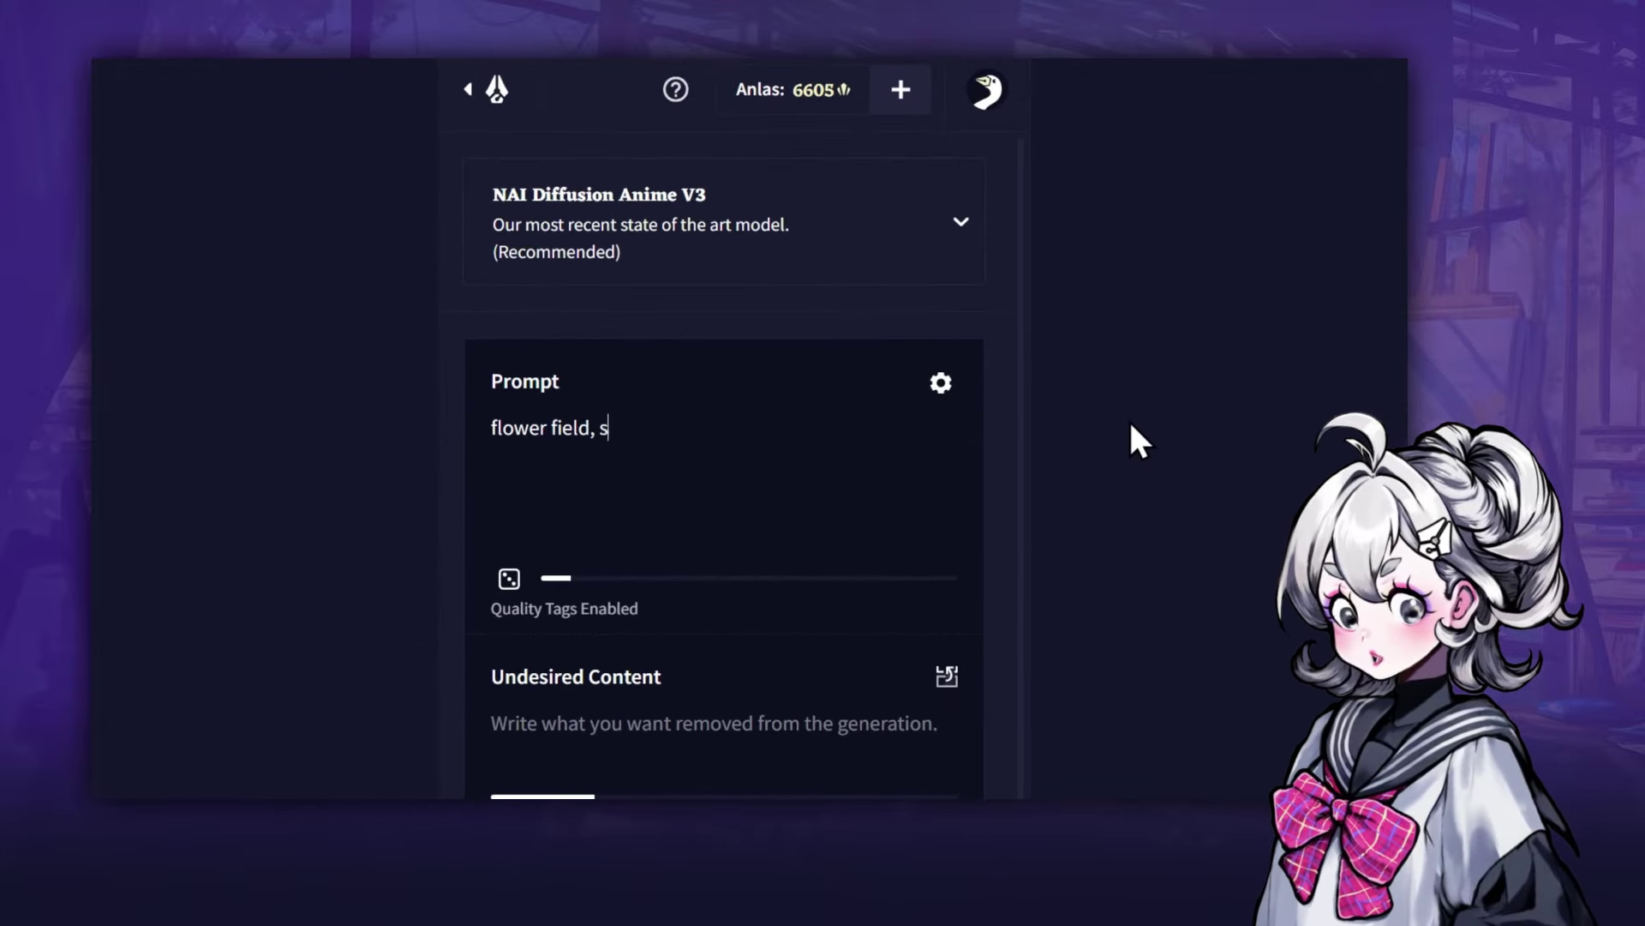
- Enter the prompt "no humans, flower field, sunset" and generate one image
text(field, sunset)
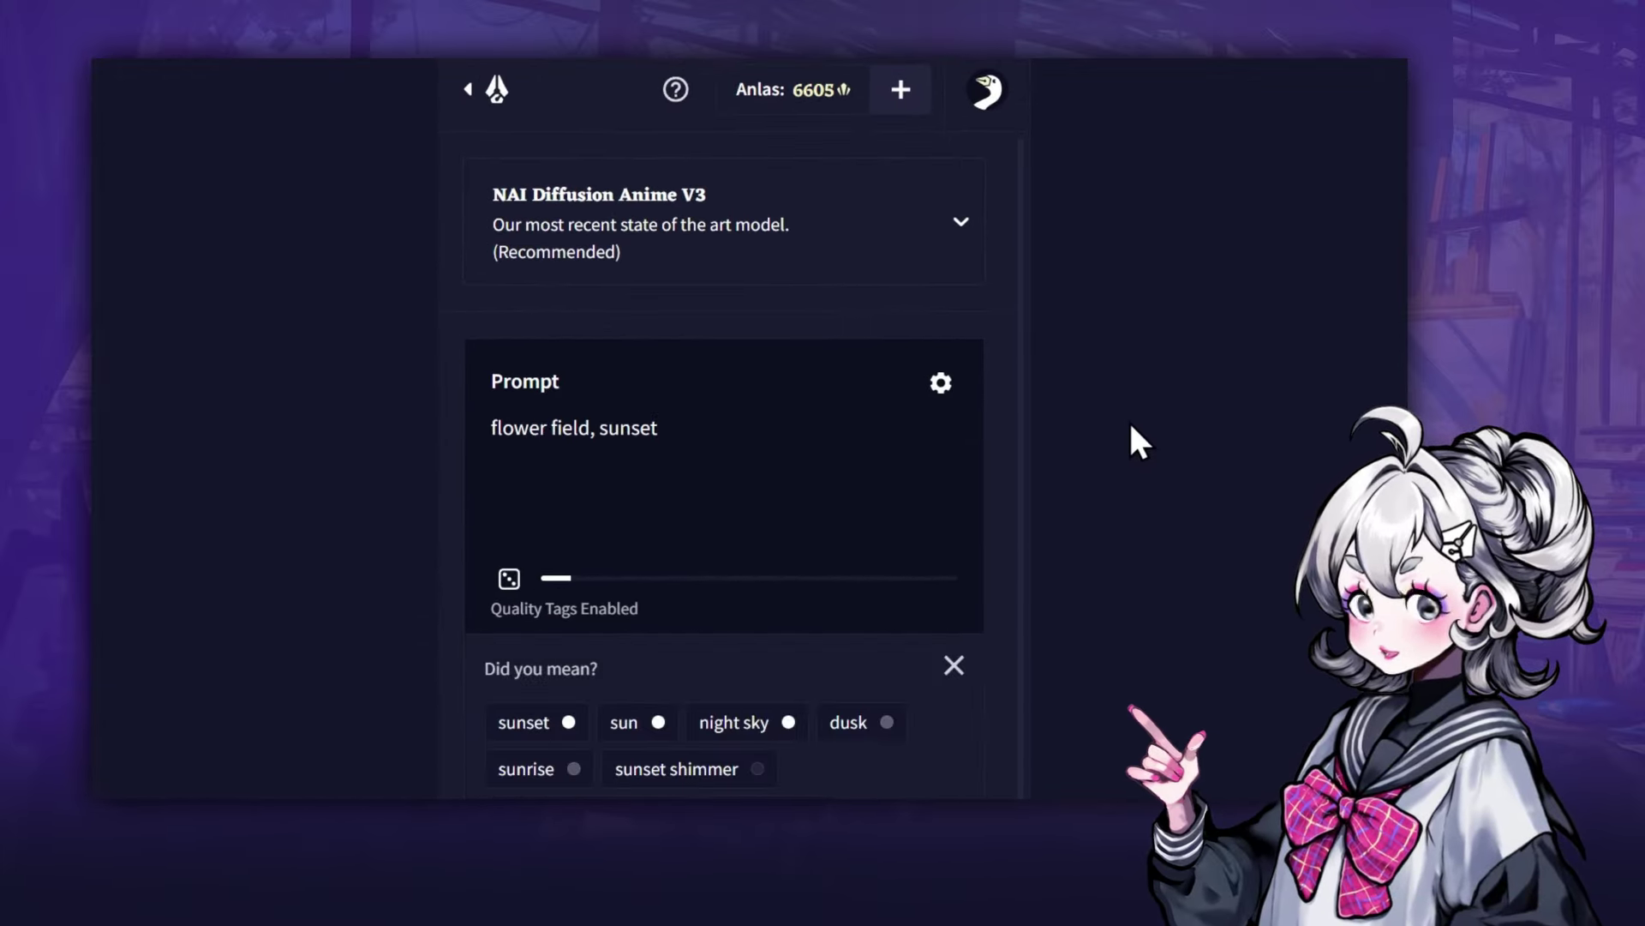
key(Escape)
text(no humans,)
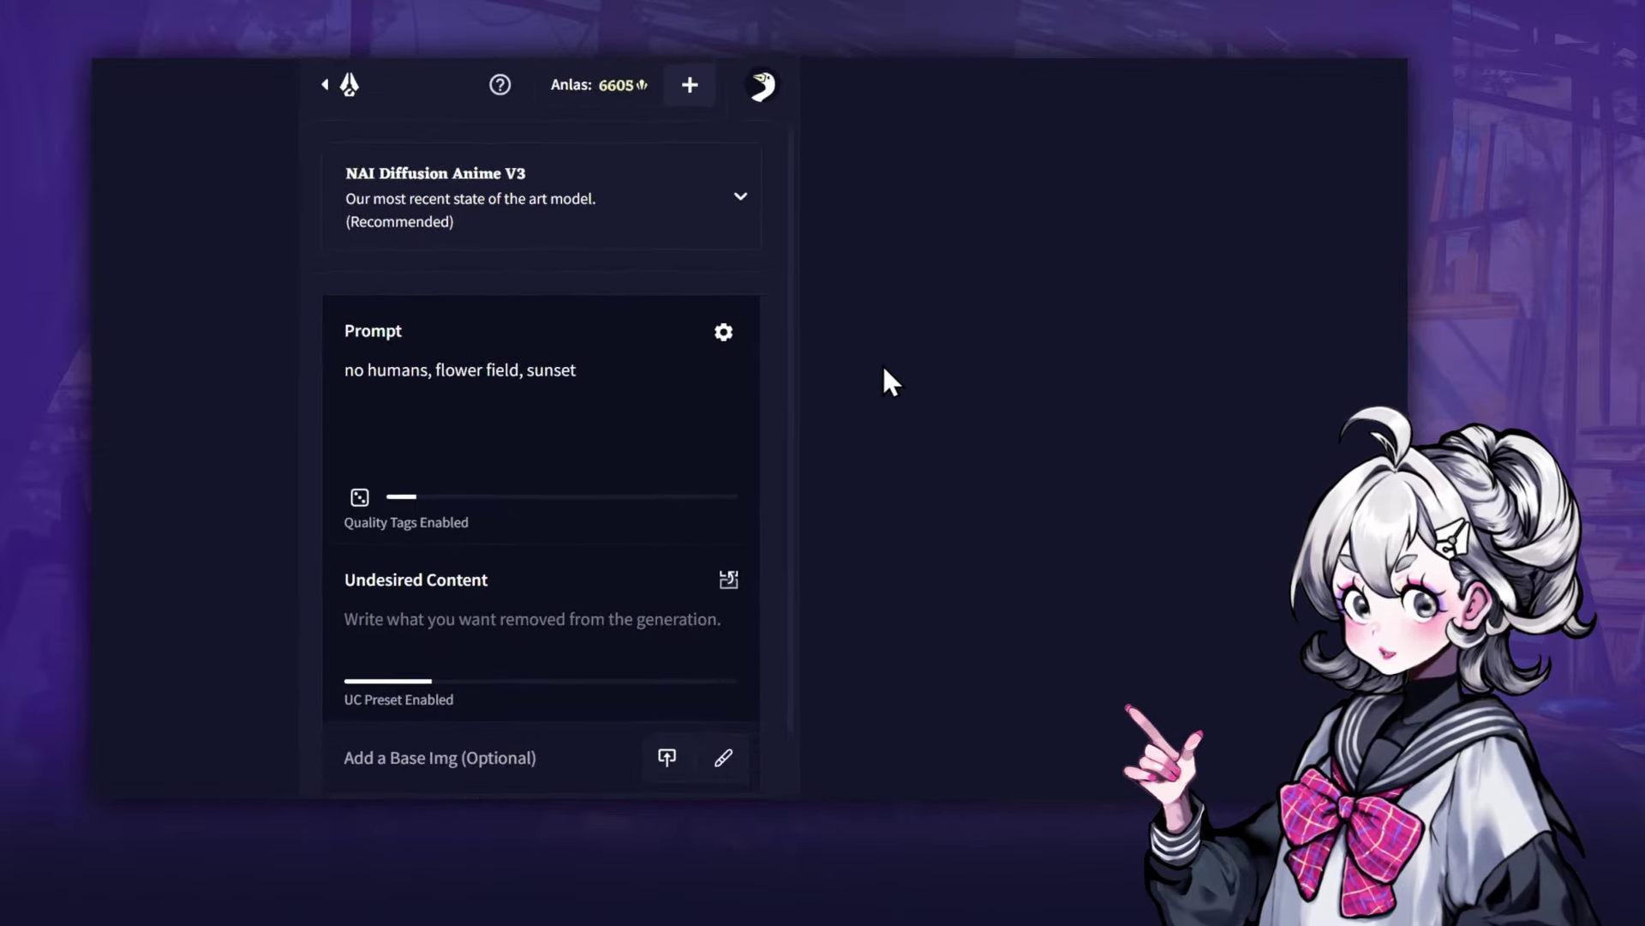
click(332, 771)
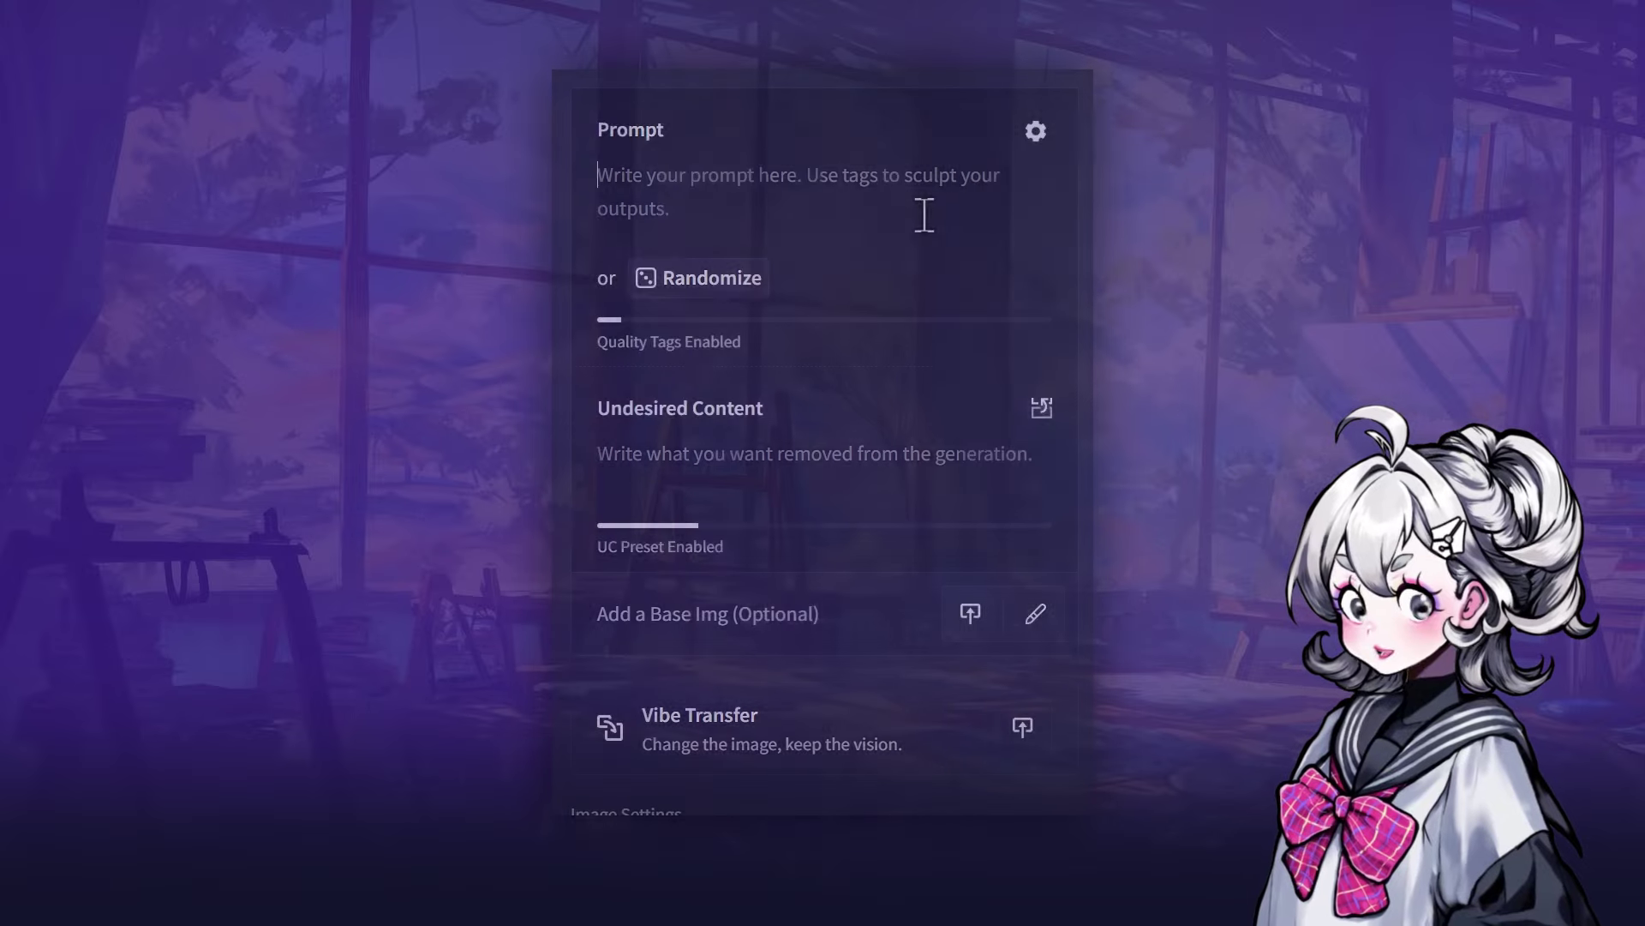
- Write the prompt "1girl, sitting on desk, holding book, beige sweater, black skirt", using the suggested tags
text(1)
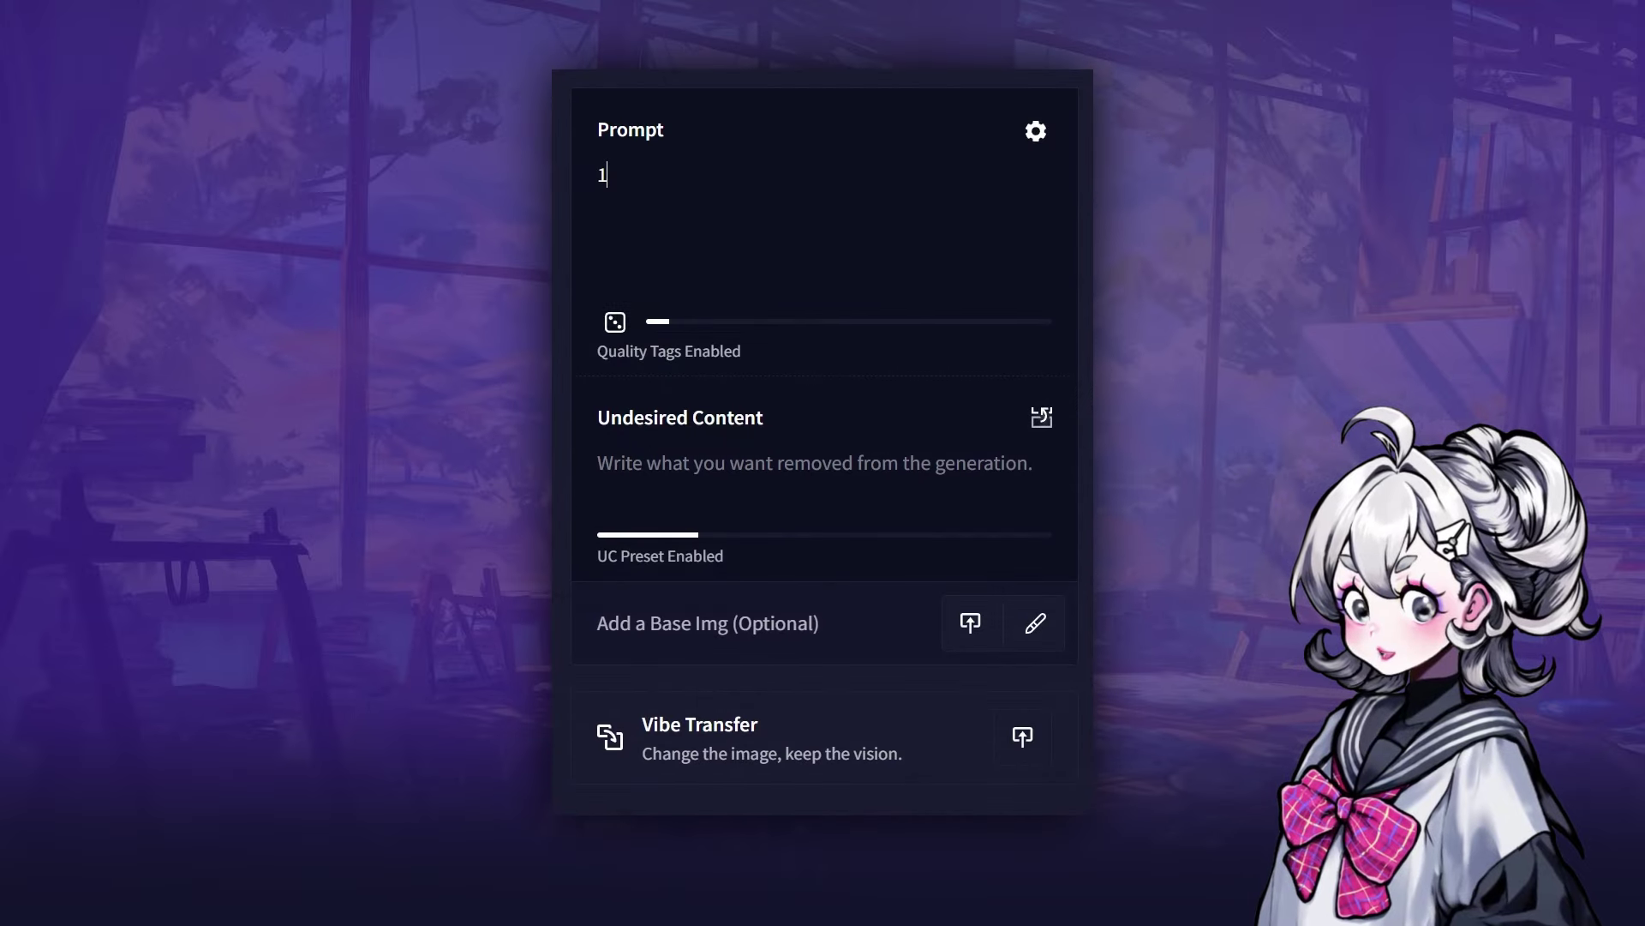
text(girl, sit)
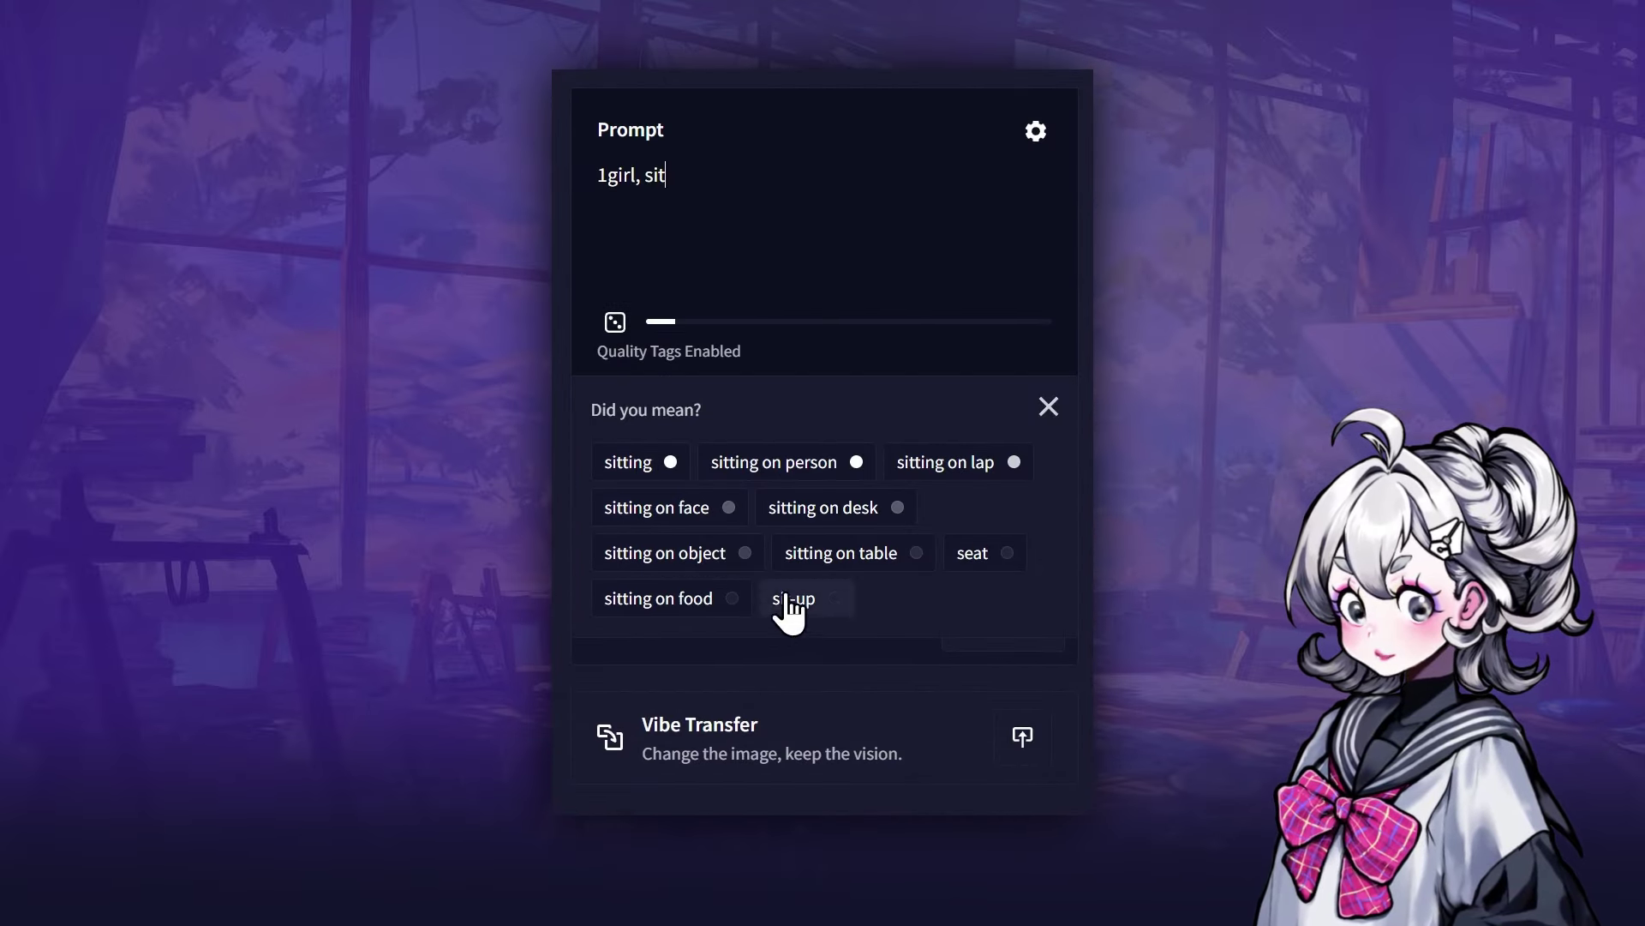
click(855, 514)
text(holding)
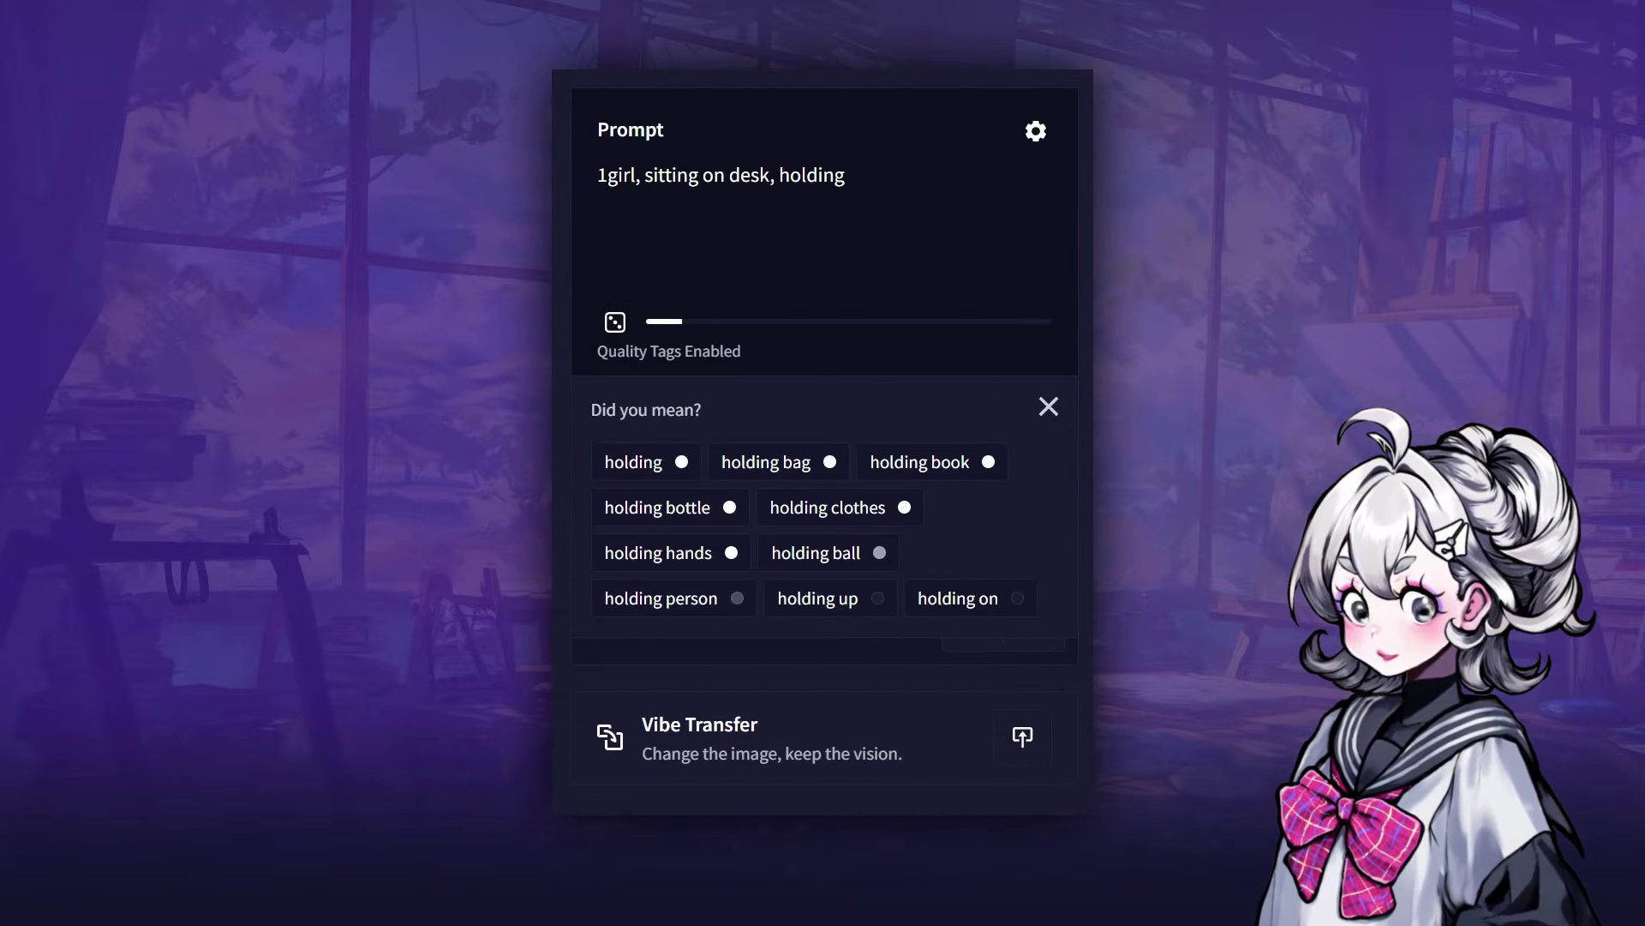
click(942, 473)
text(beige)
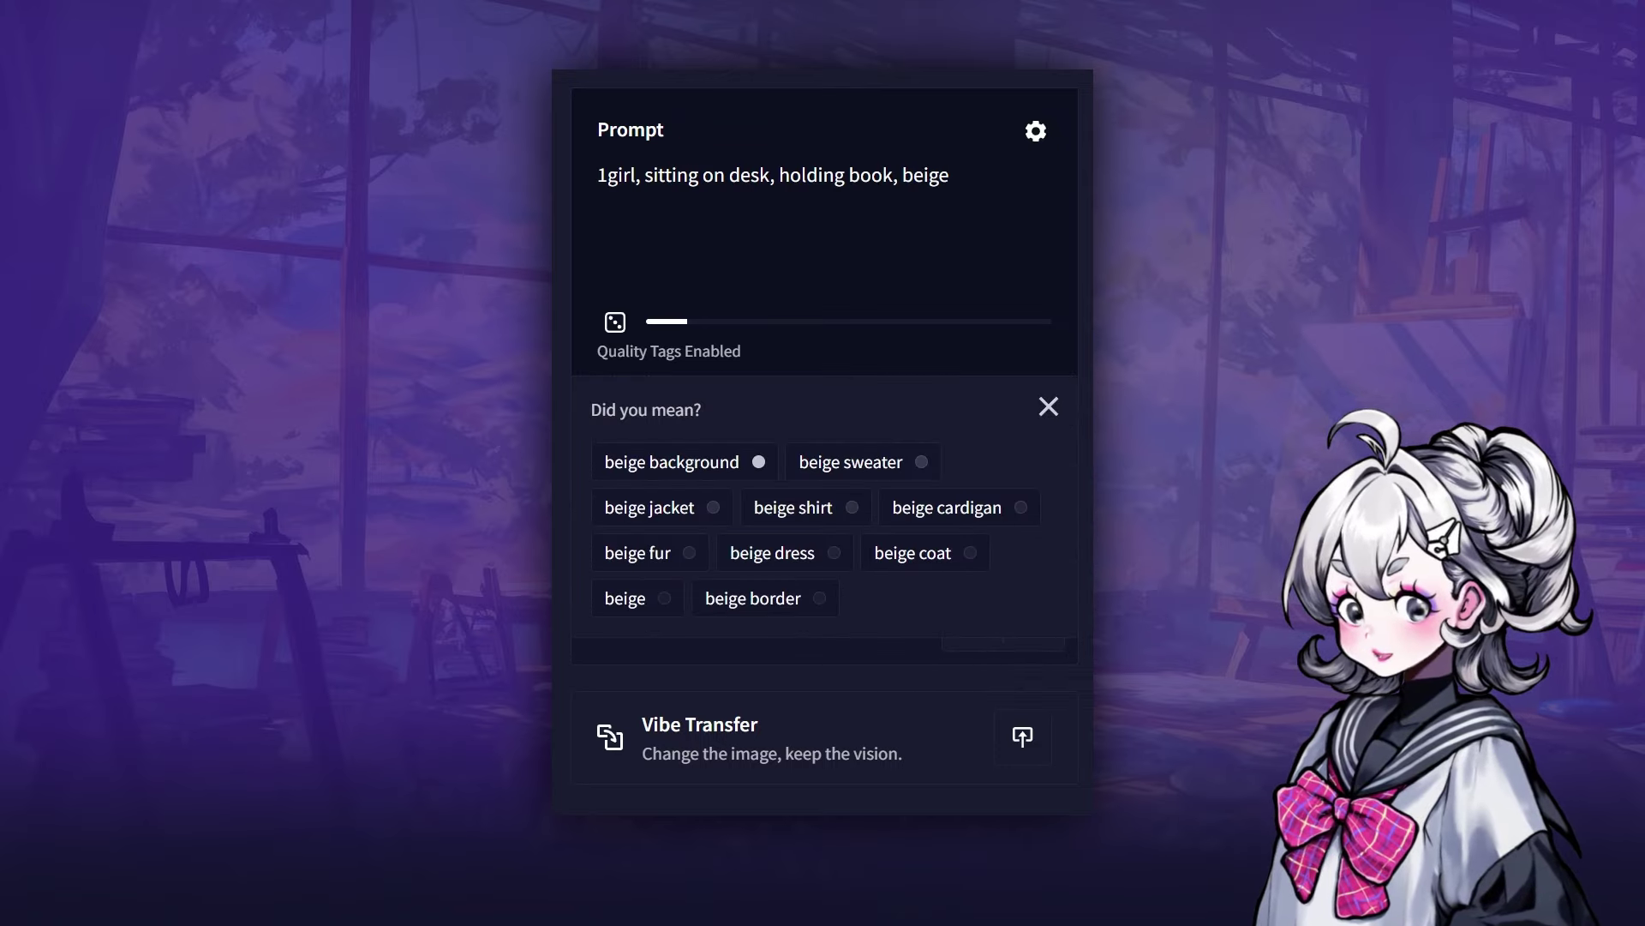
click(828, 467)
text(skirt)
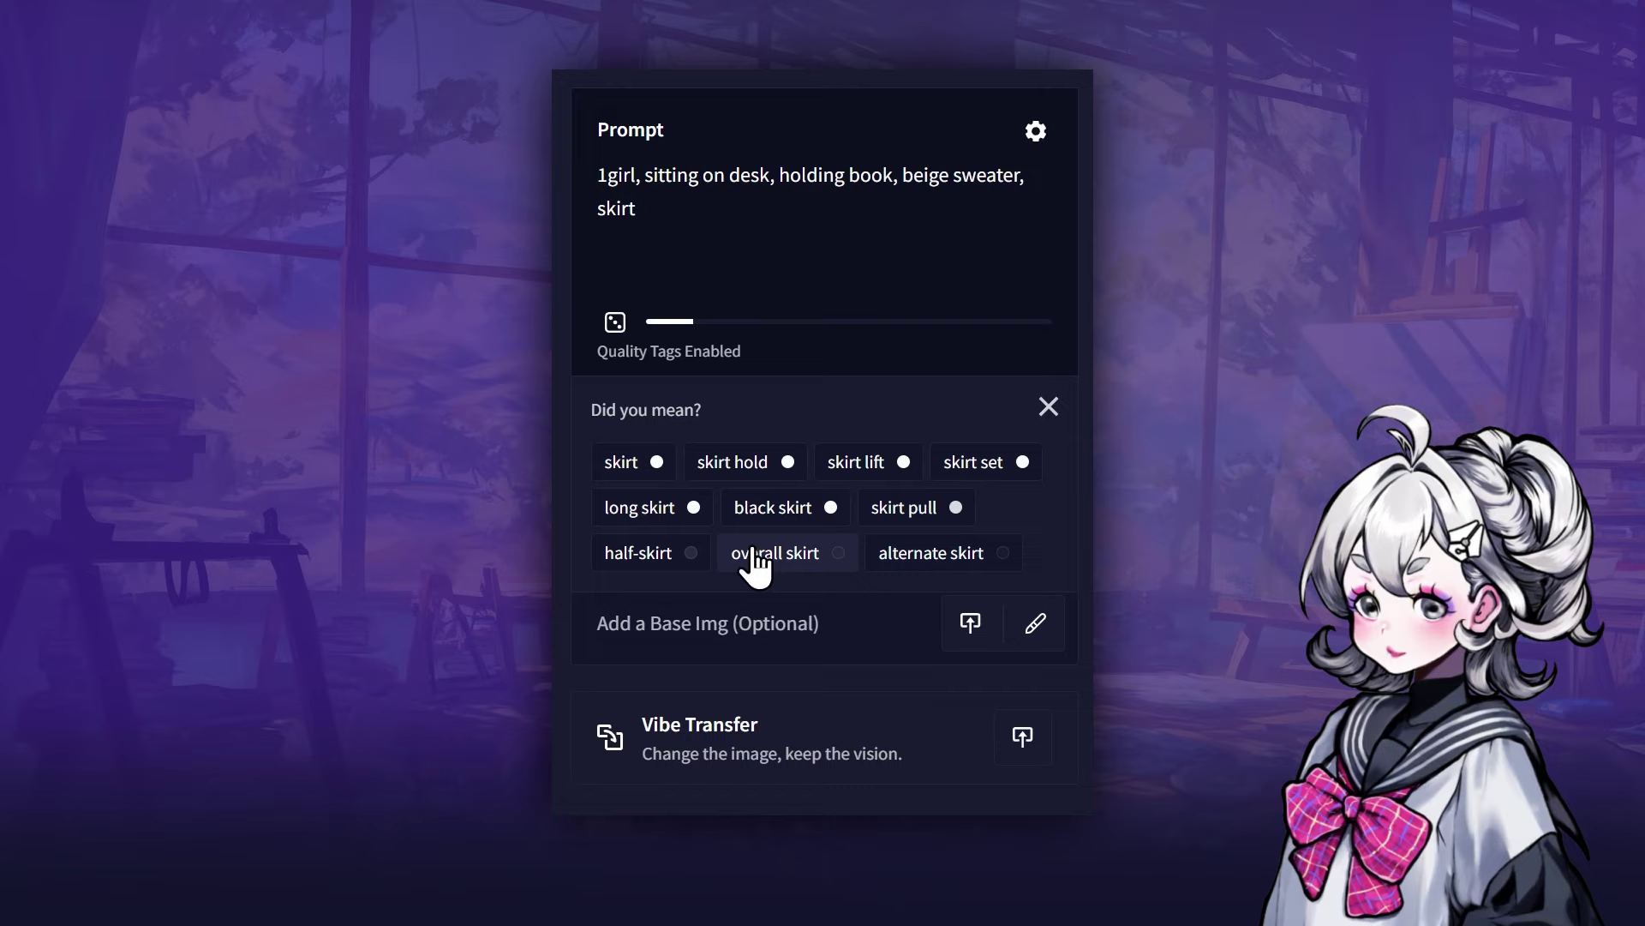
click(812, 510)
- Check the prompt's token usage while appending "hair between eyes, brown hair, green eyes"
mouse_move(758, 324)
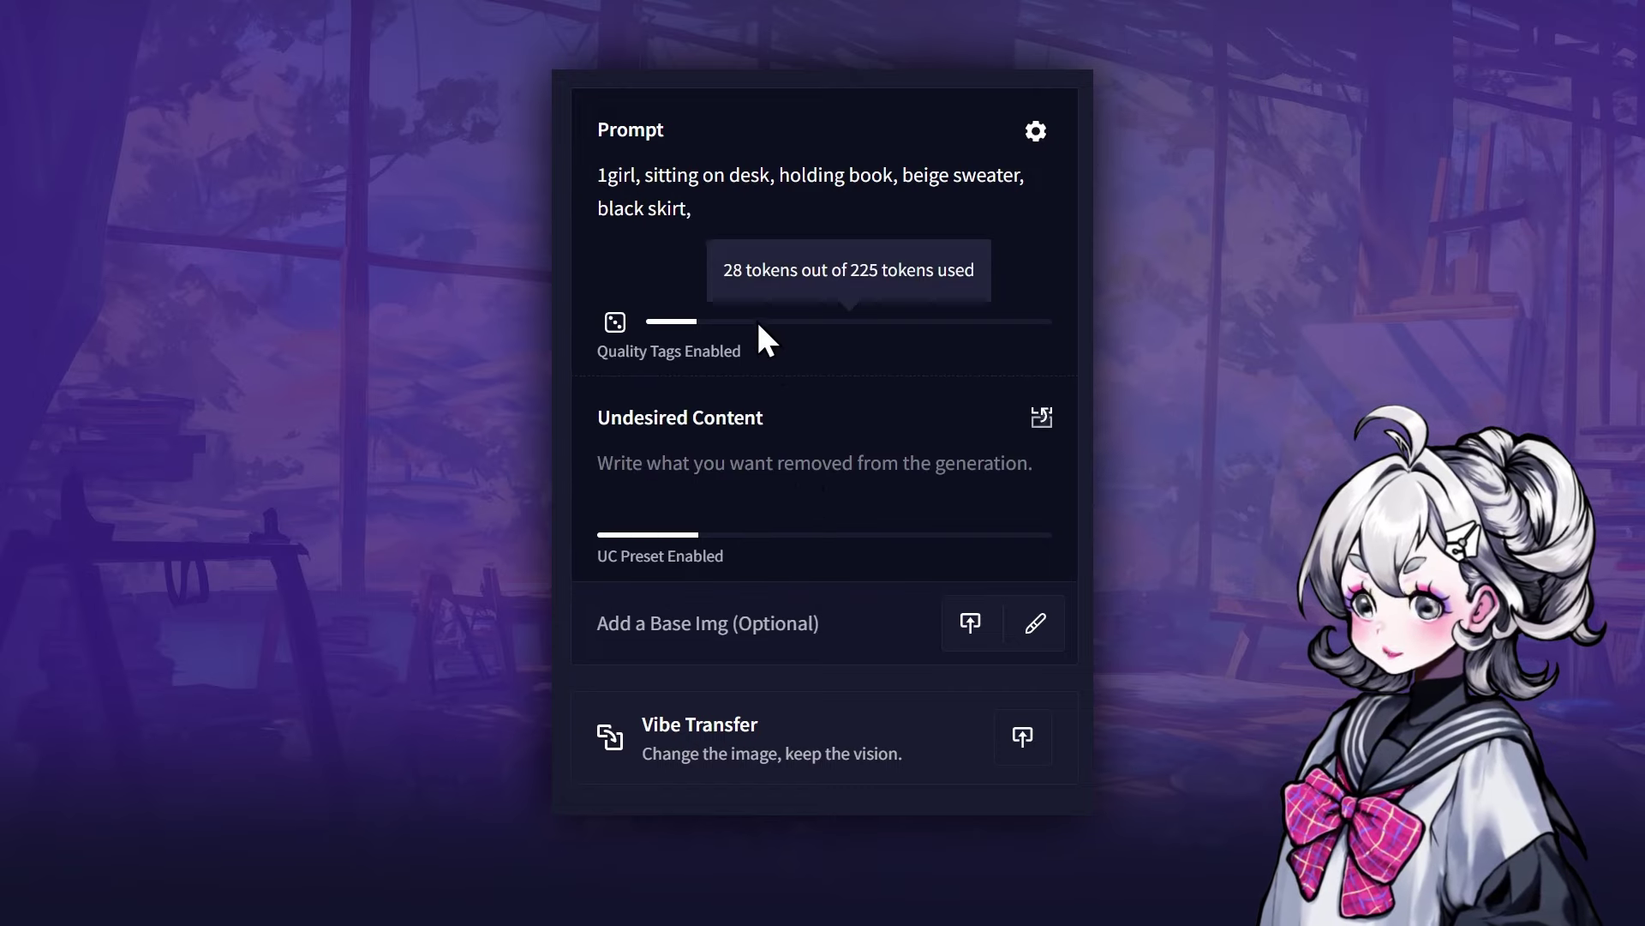
text(hair between )
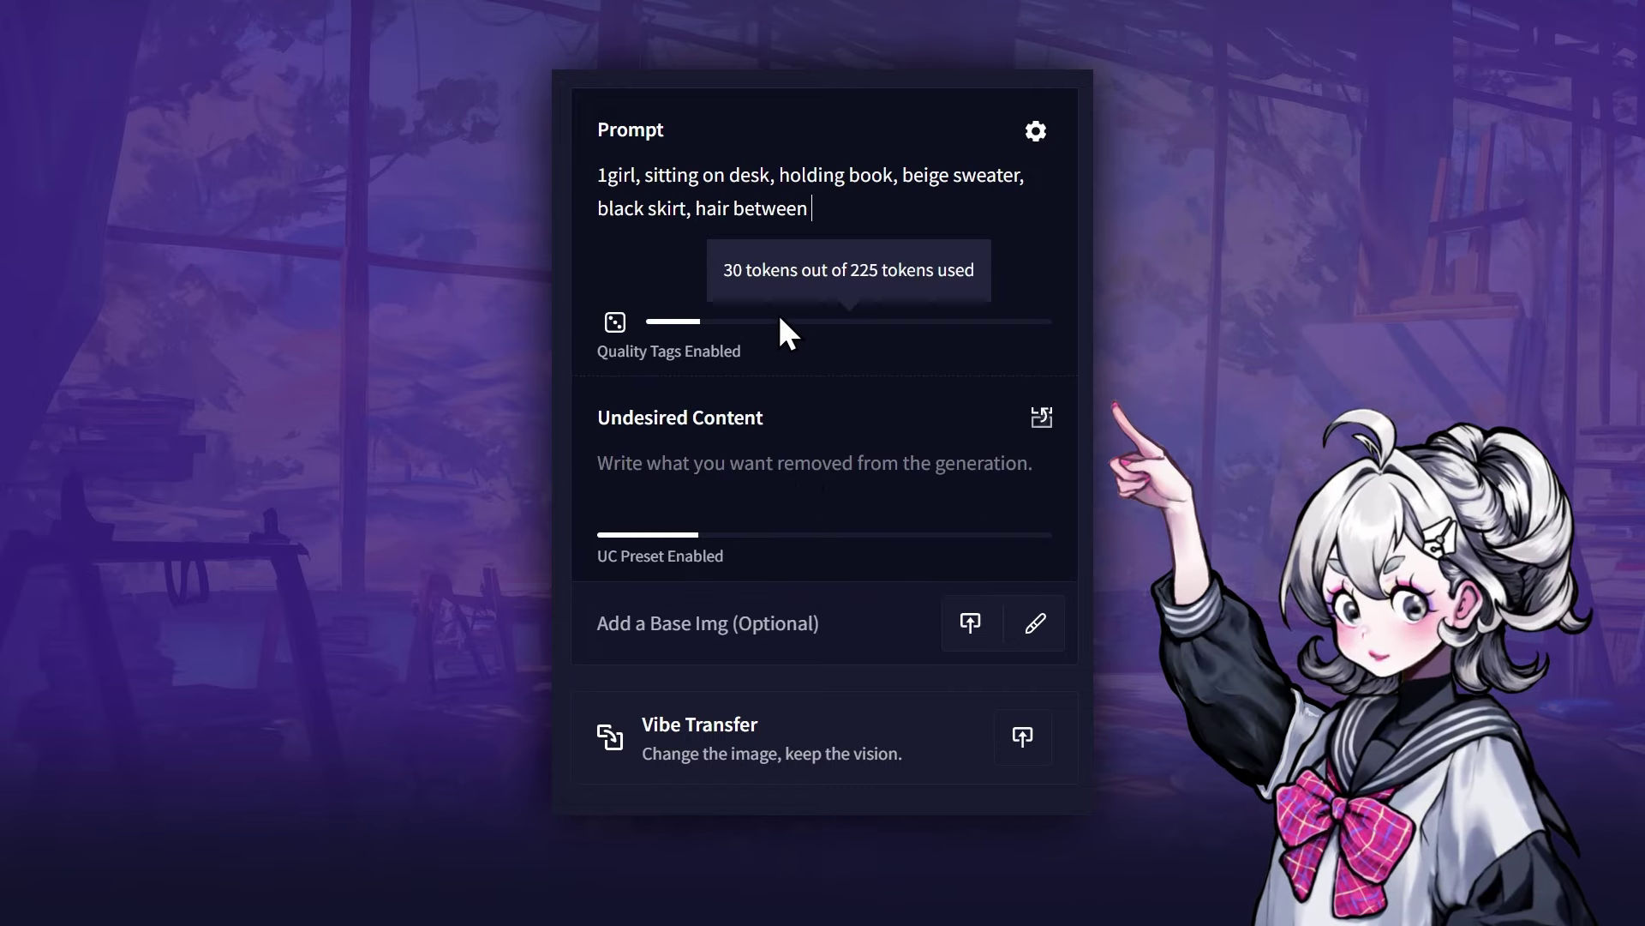
text(eyes, brown hair, green )
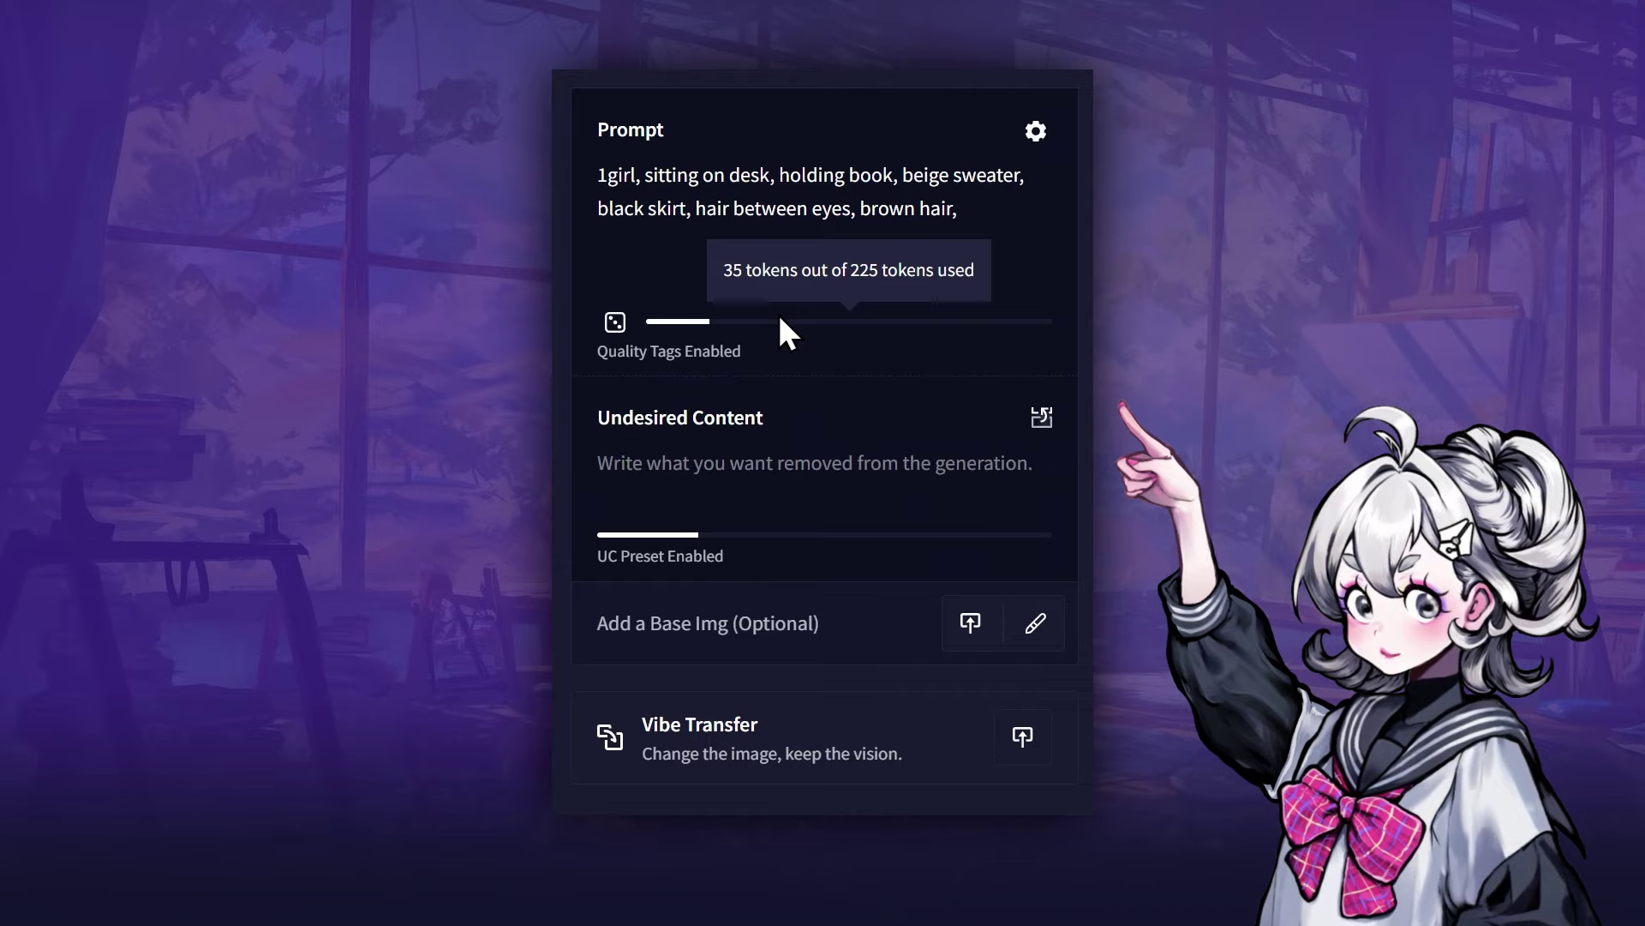
text(eyes)
- Copy the whole prompt text and paste it repeatedly into the prompt
drag(738, 249, 588, 168)
key(ctrl+c)
key(ctrl+v)
key(ctrl+v)
key(ctrl+v)
key(ctrl+v)
key(ctrl+v)
key(ctrl+v)
key(ctrl+v)
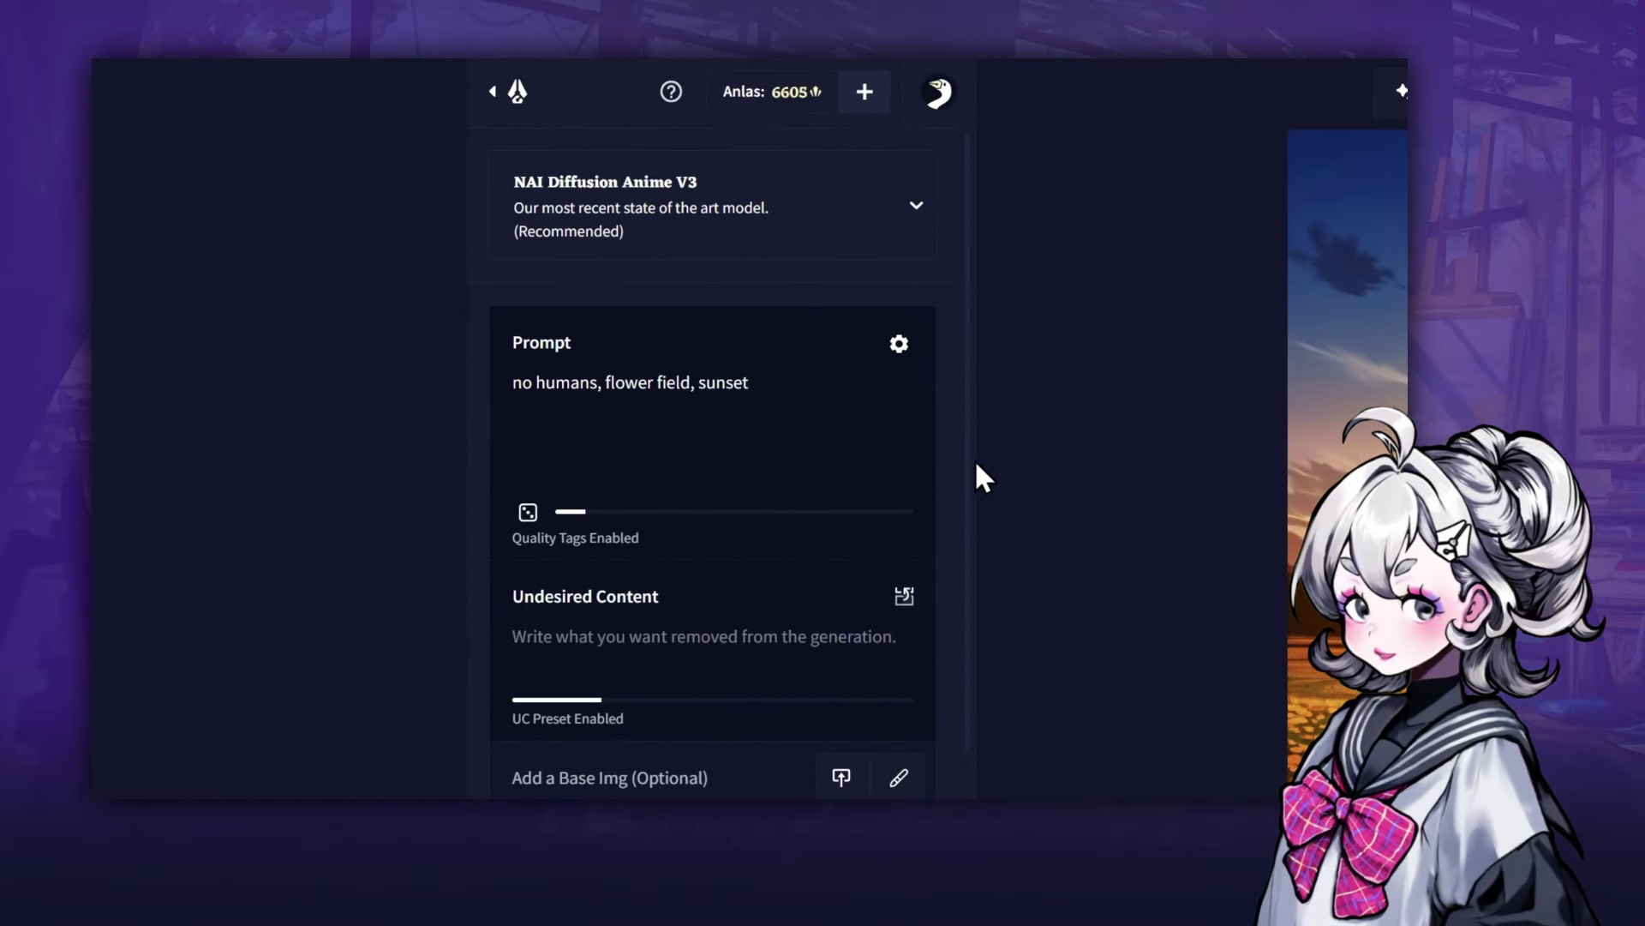
- Replace "no humans" in the flower field prompt with "1girl, from side, school uniform, messy hair, brown hair, green eyes"
drag(600, 385, 477, 401)
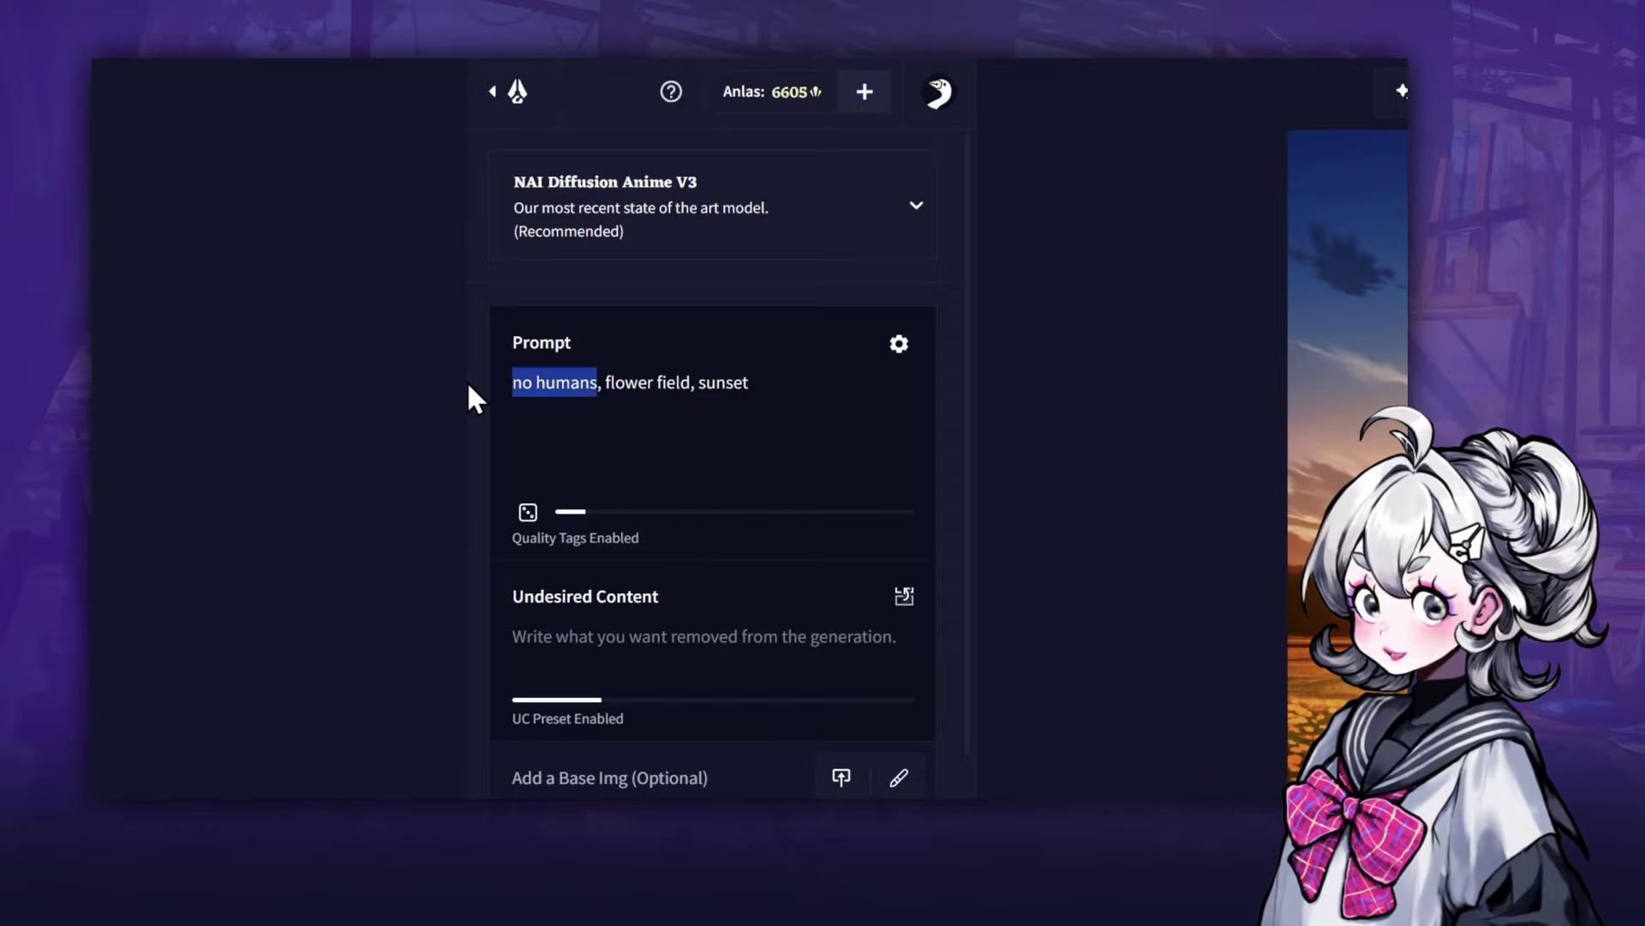
text(1girl)
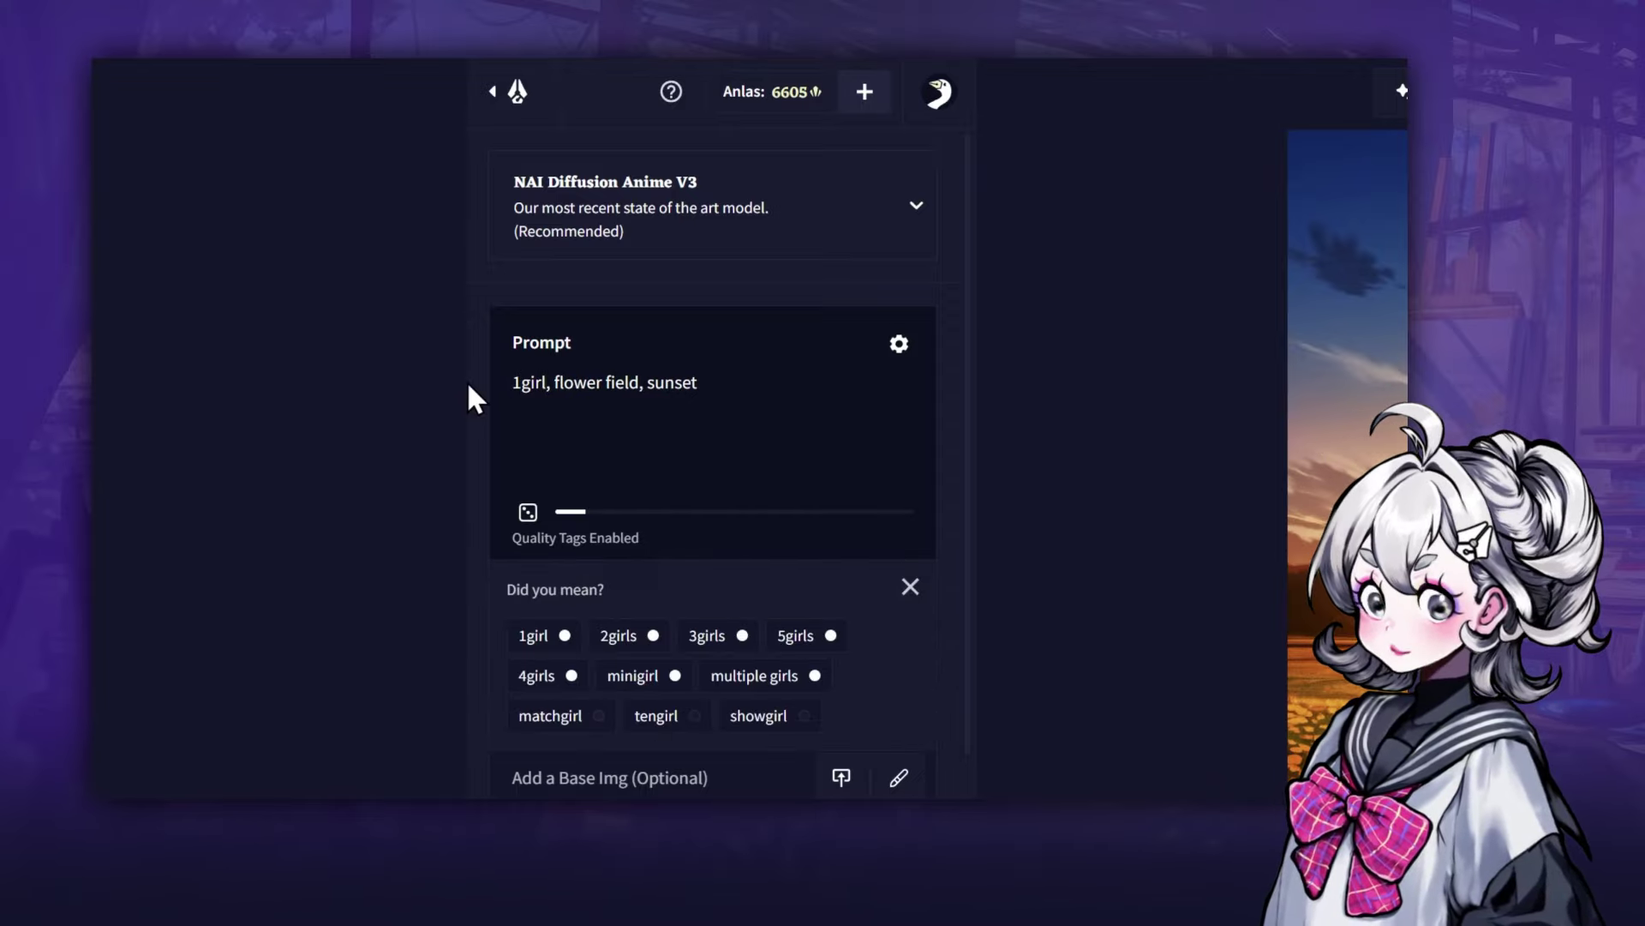
text(, from side)
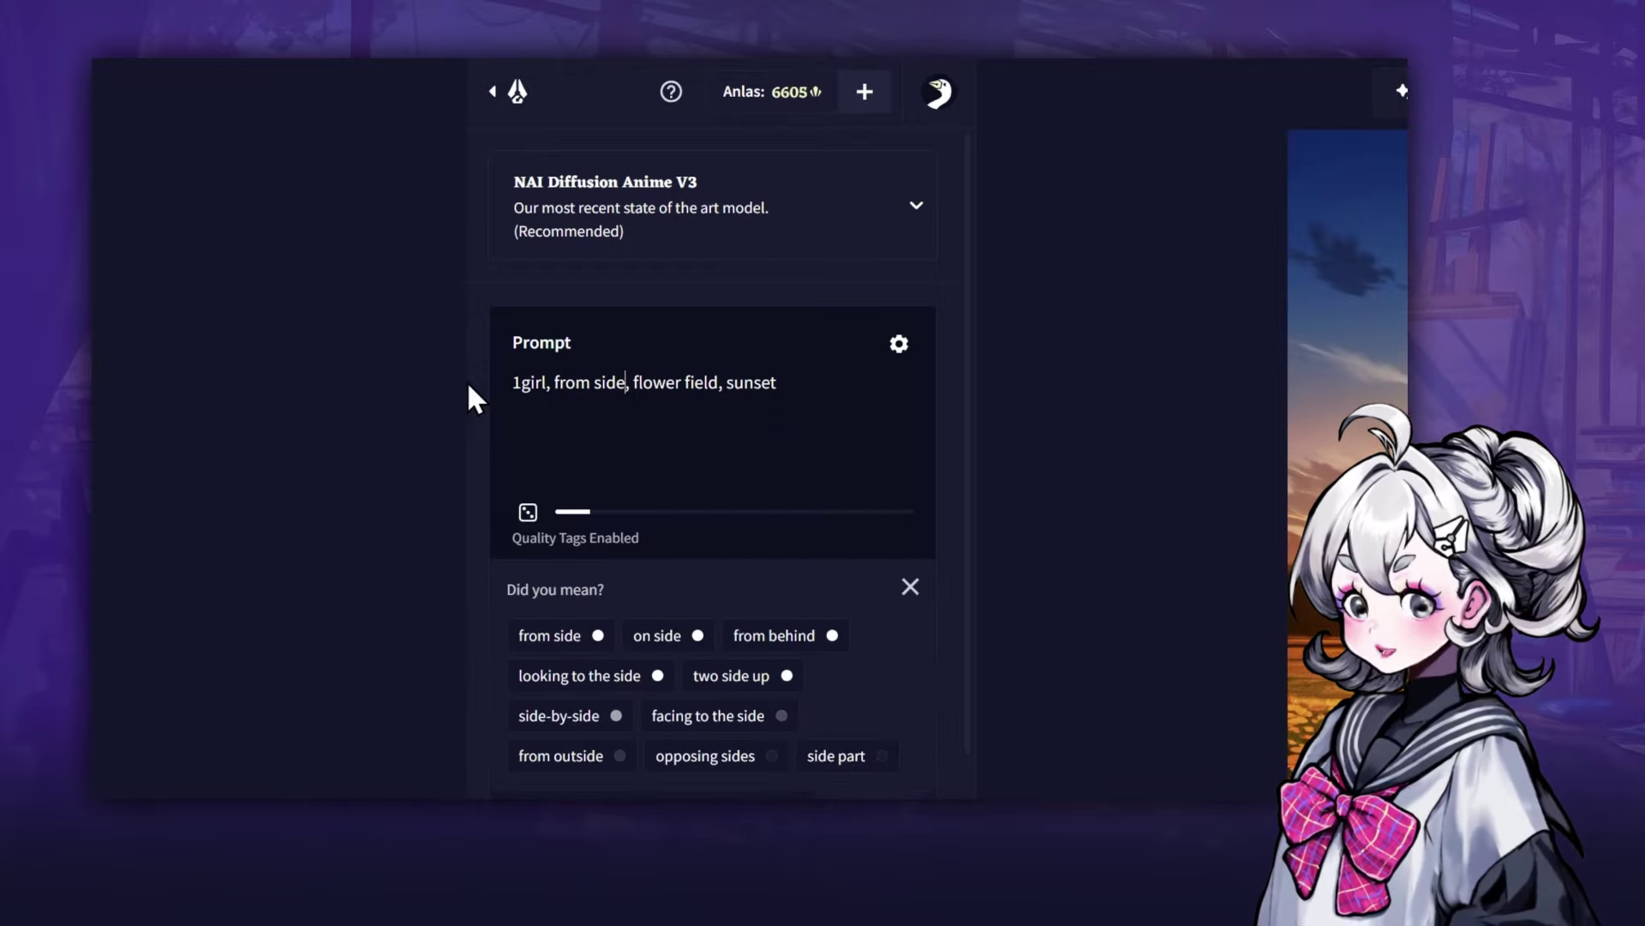
text(, school uniform)
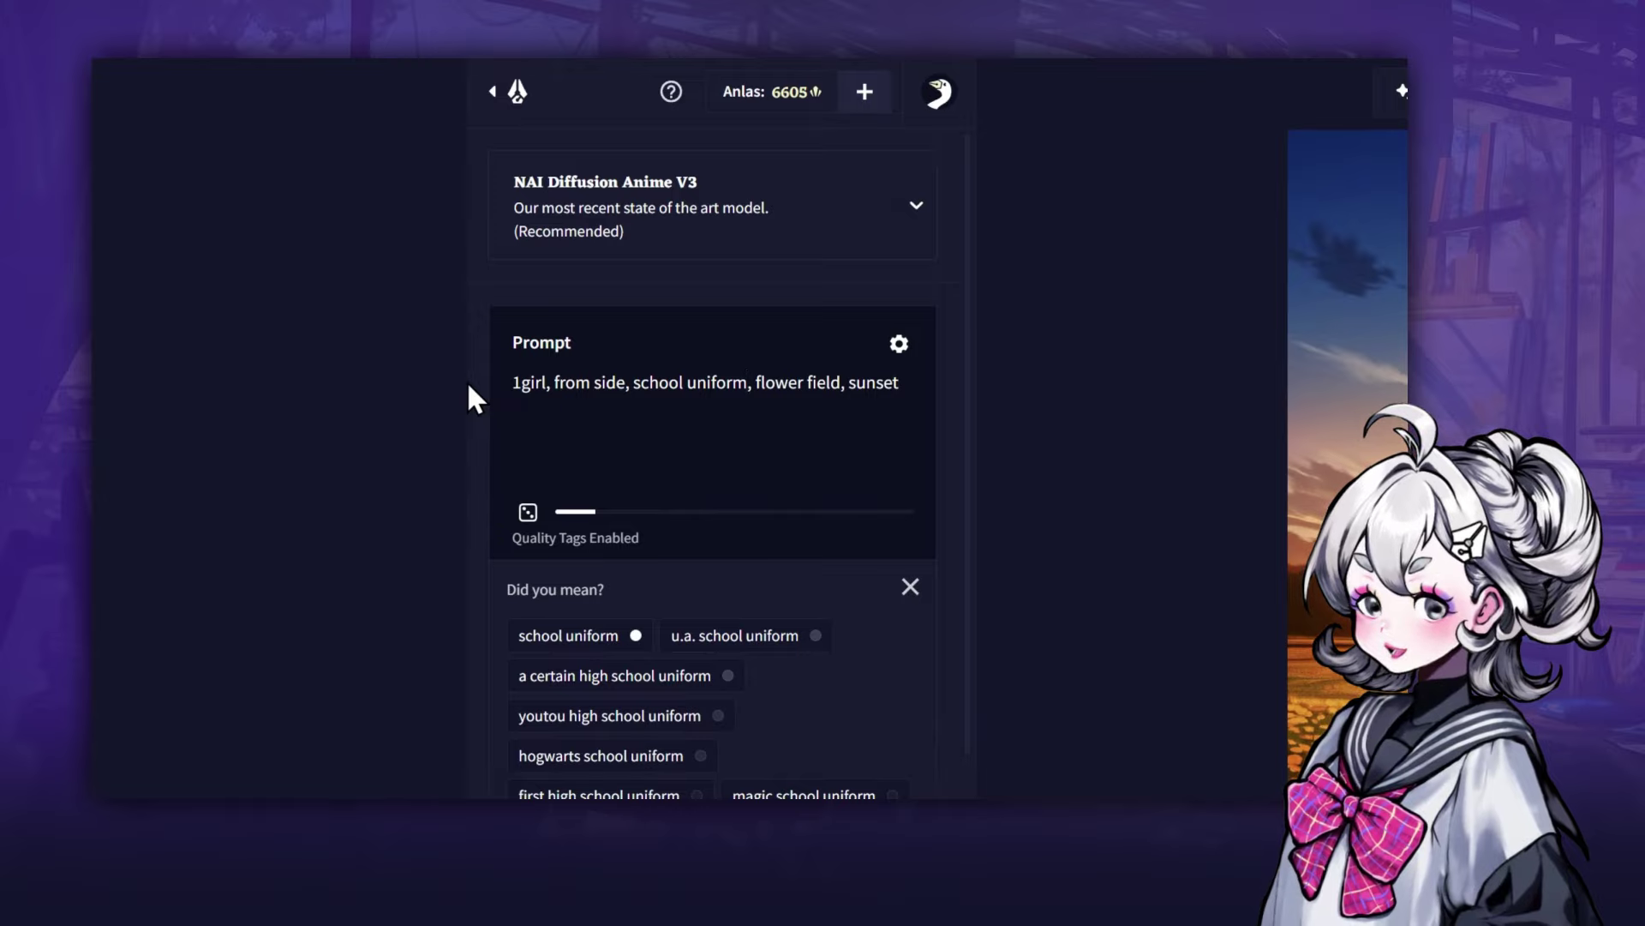
text(, messy )
text(hair, brown hair)
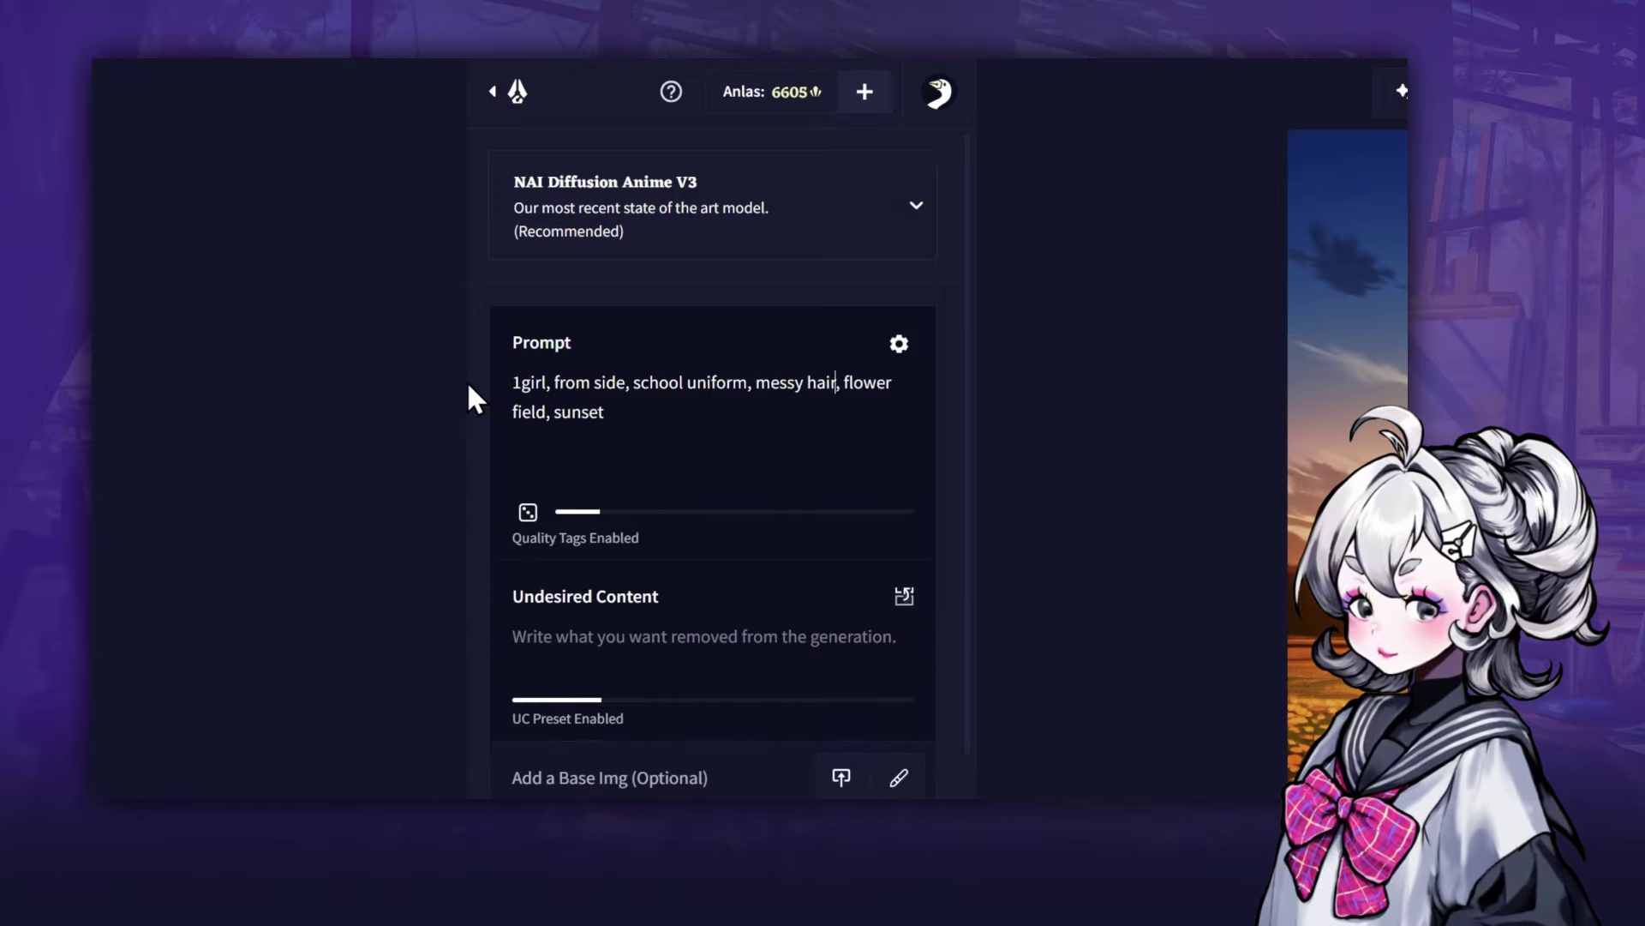
text(, green eyes,)
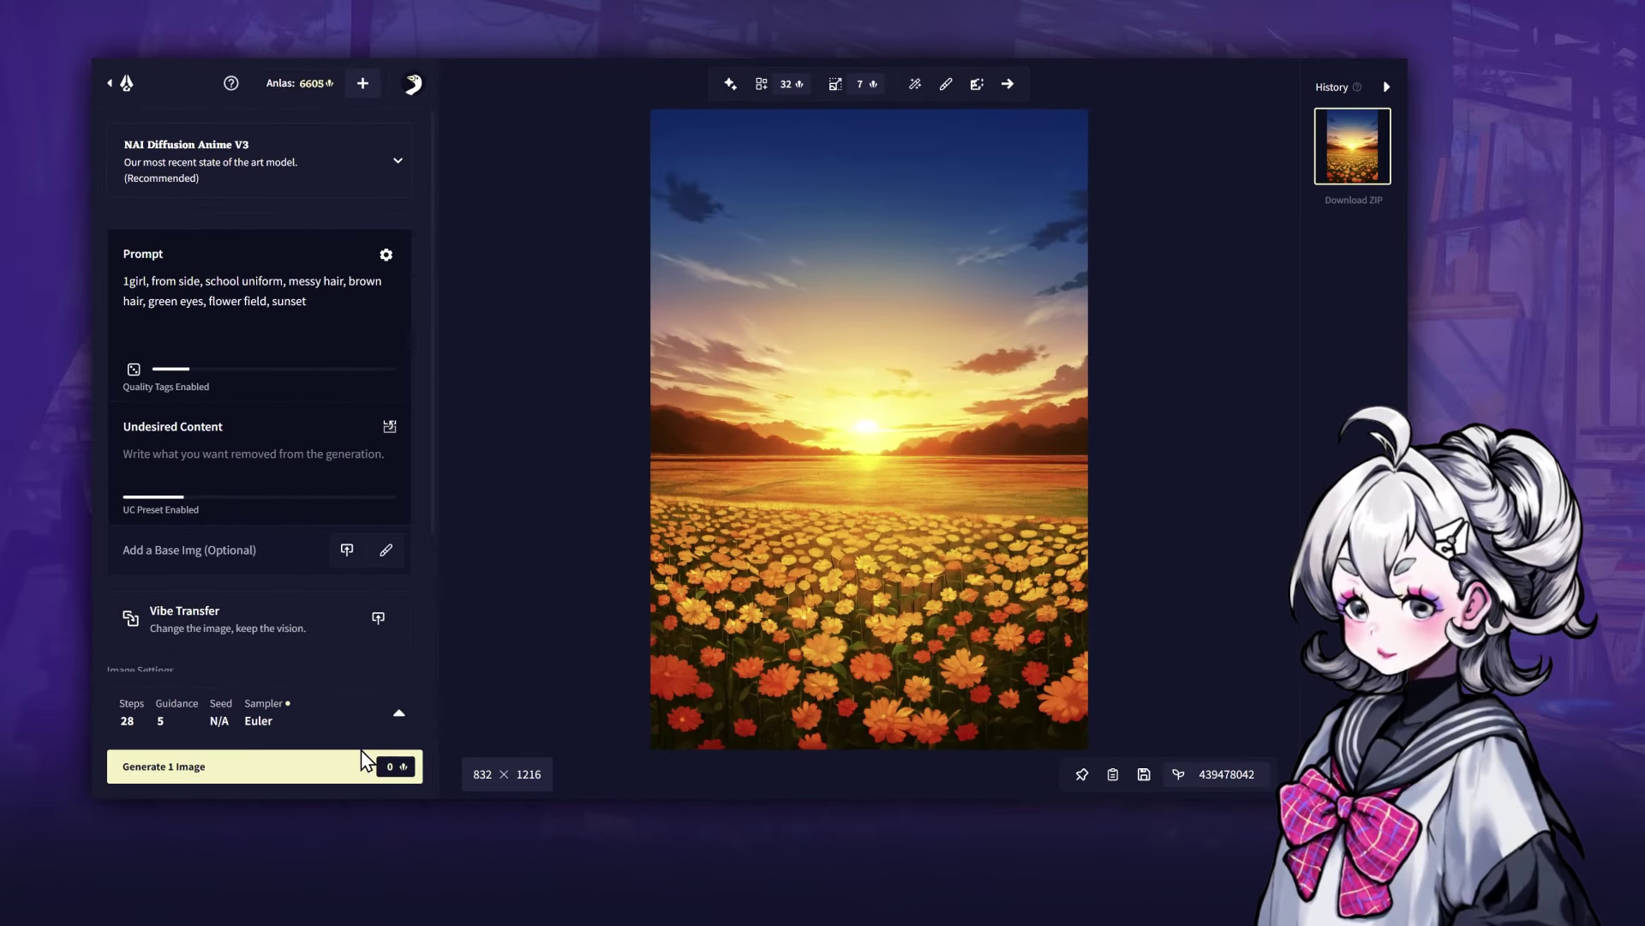
- Generate one image from the new prompt and reuse its seed for further generations
click(360, 764)
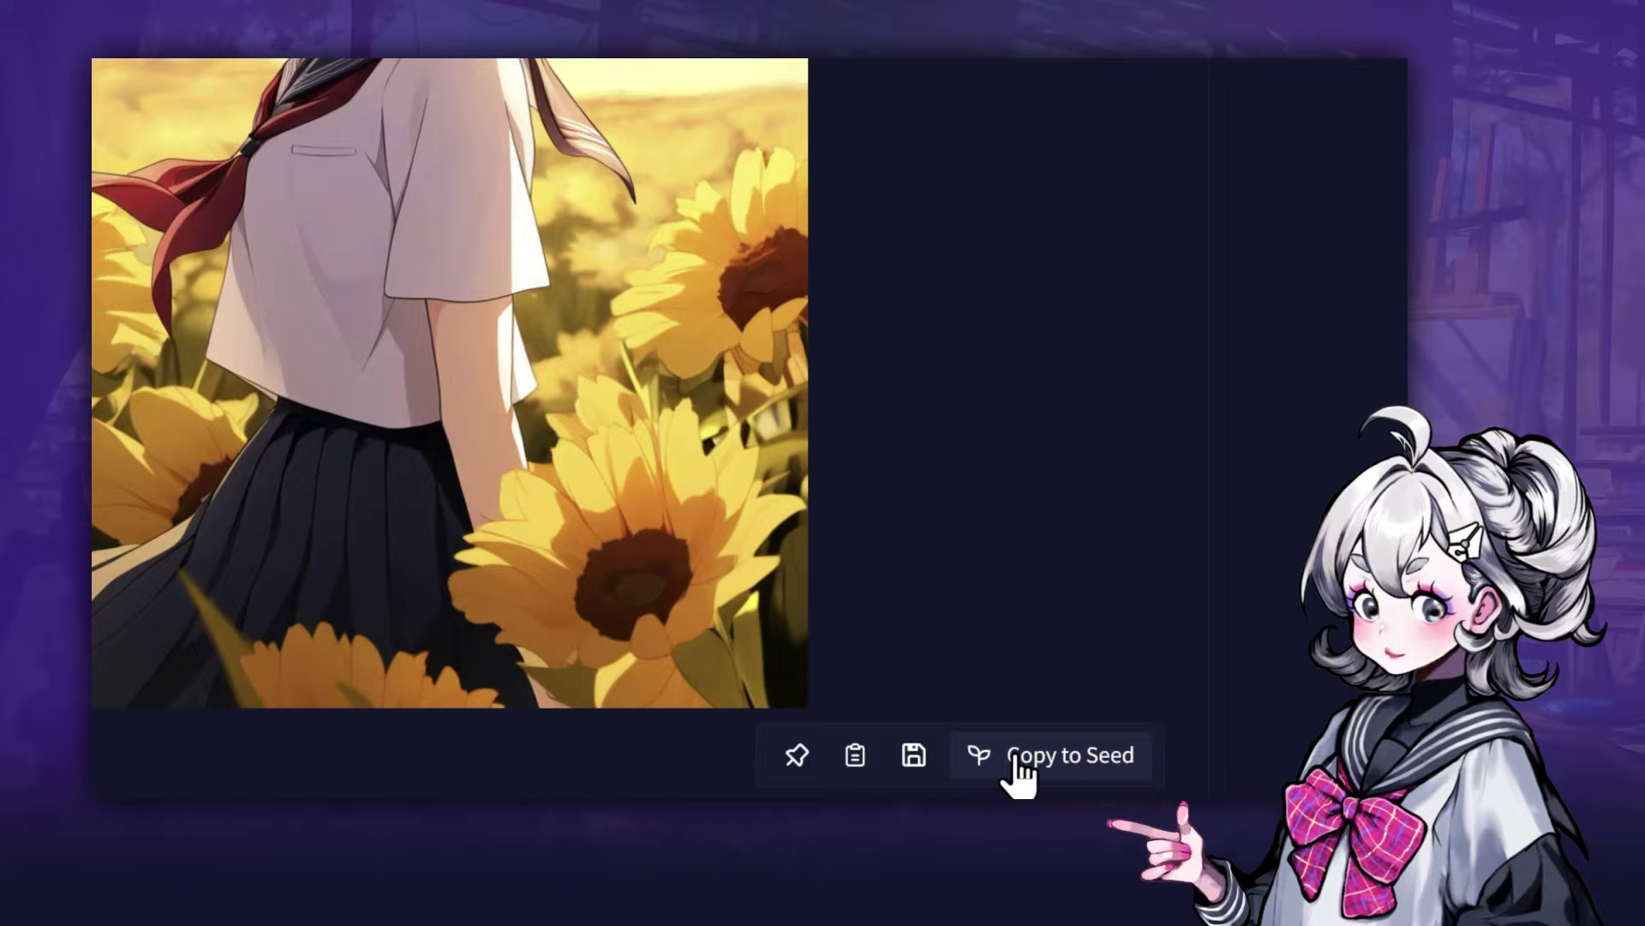
click(1021, 759)
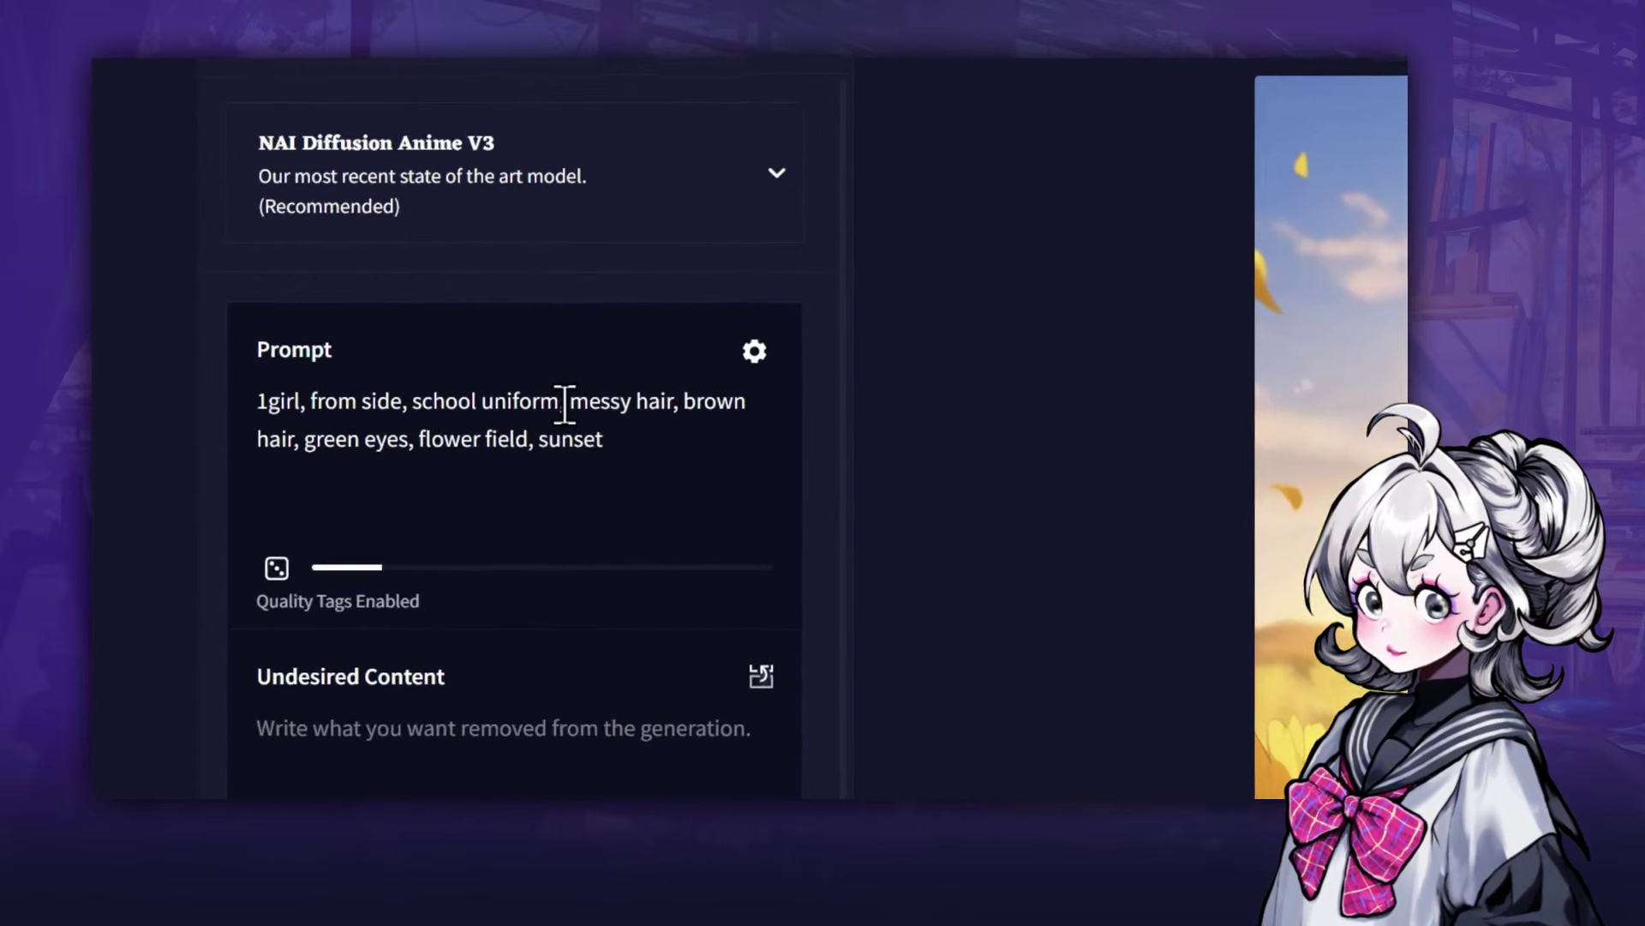
- Strengthen the "messy hair" tag by enclosing it in five pairs of curly braces
click(831, 511)
text({{{{{)
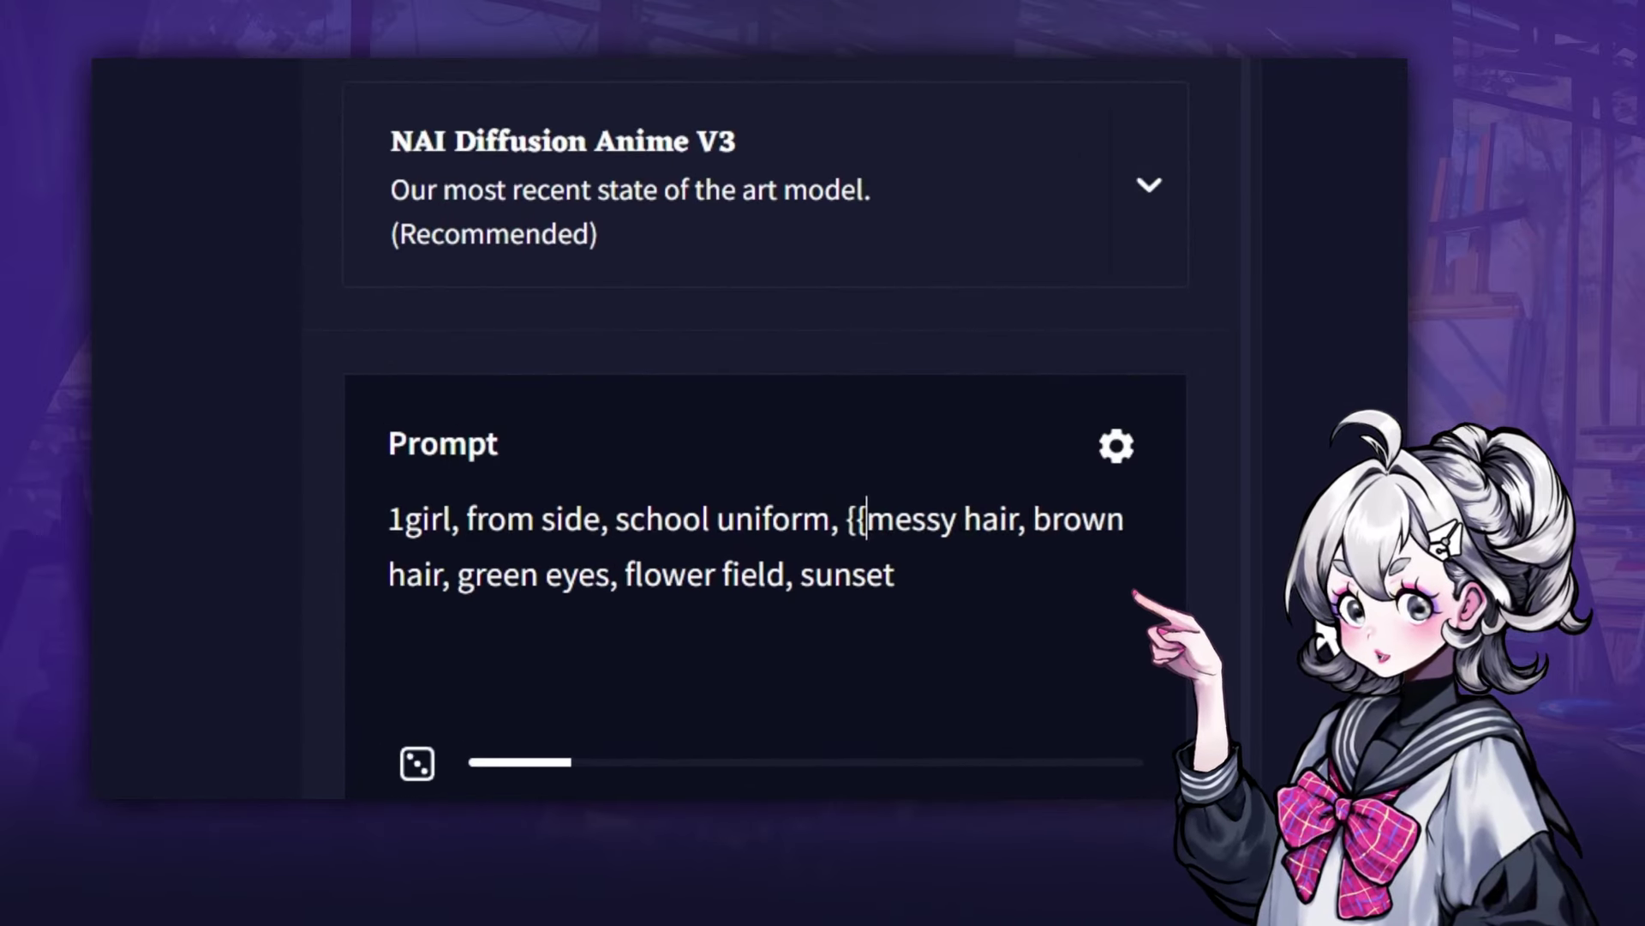
key(Right)
key(Right)
key(Right)
key(Right)
key(Right)
key(Right)
key(Right)
key(Right)
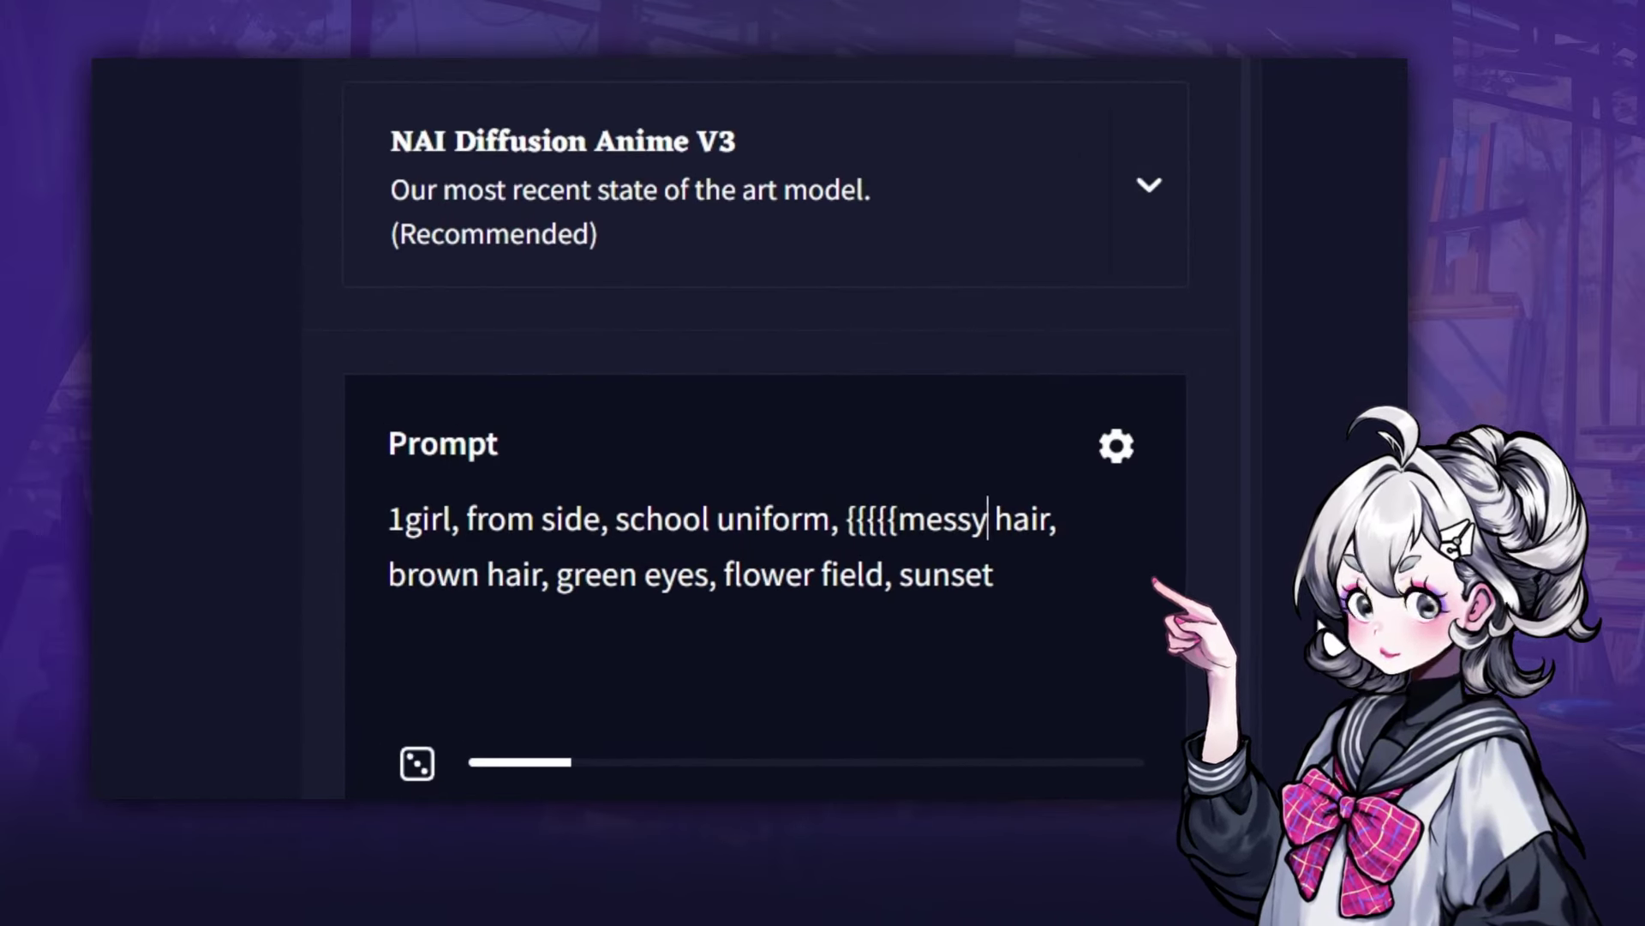
key(Right)
key(Right)
text(}}}}})
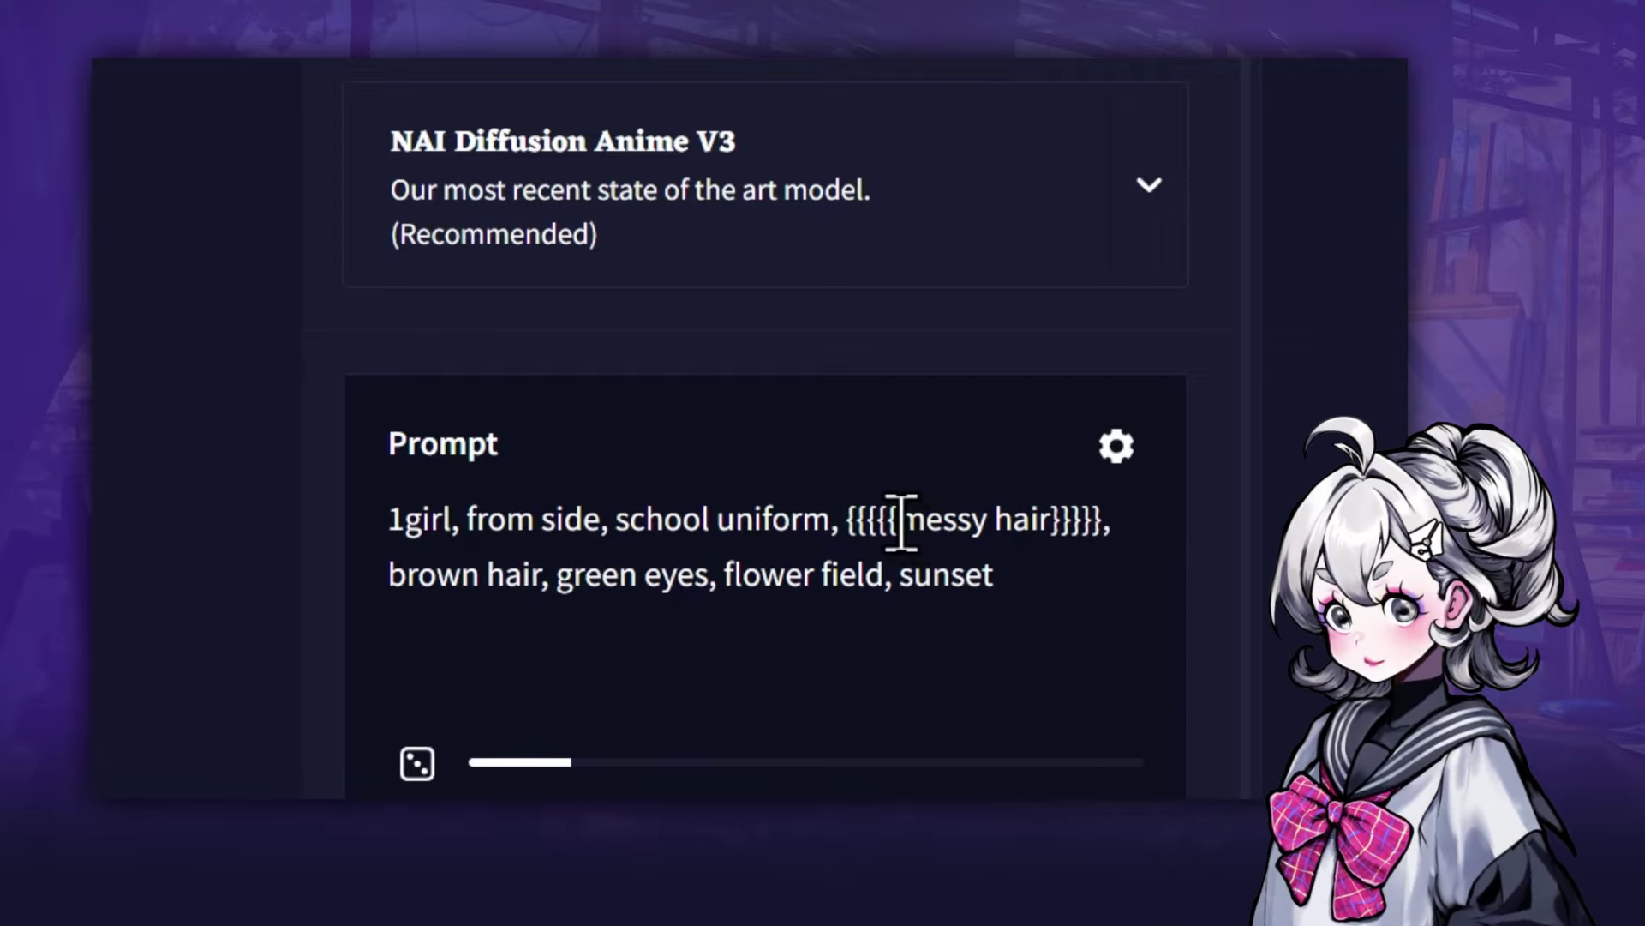
- Highlight the curly braces on each side of "messy hair", and generate an image with the strengthened tag
drag(898, 518, 851, 525)
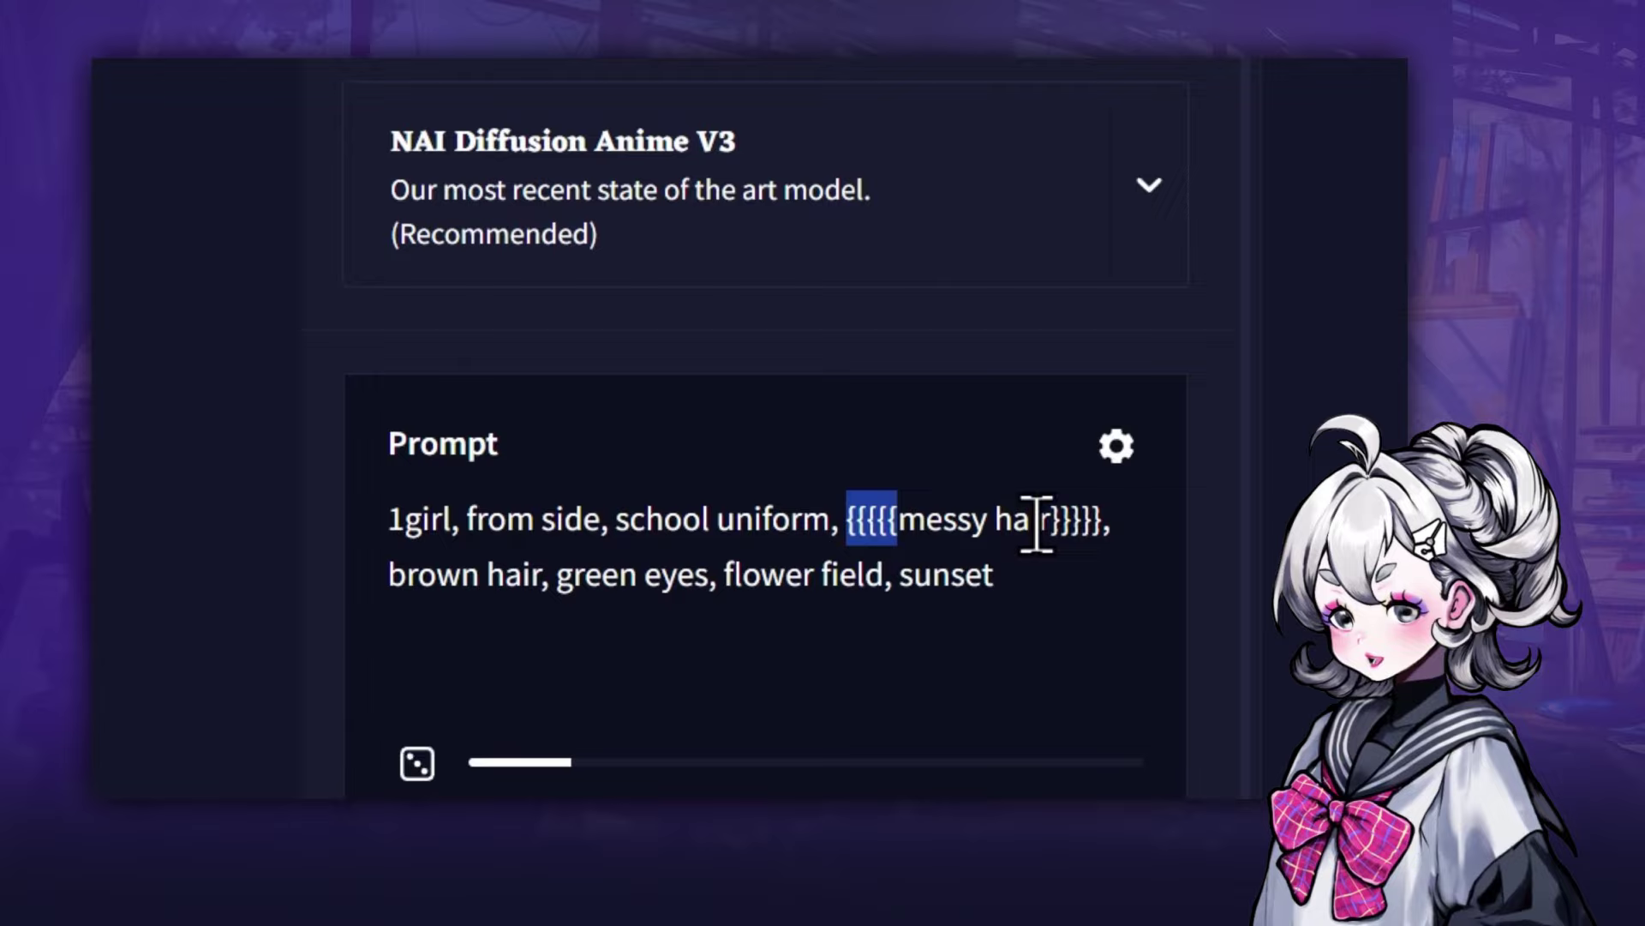
drag(1051, 520, 1095, 520)
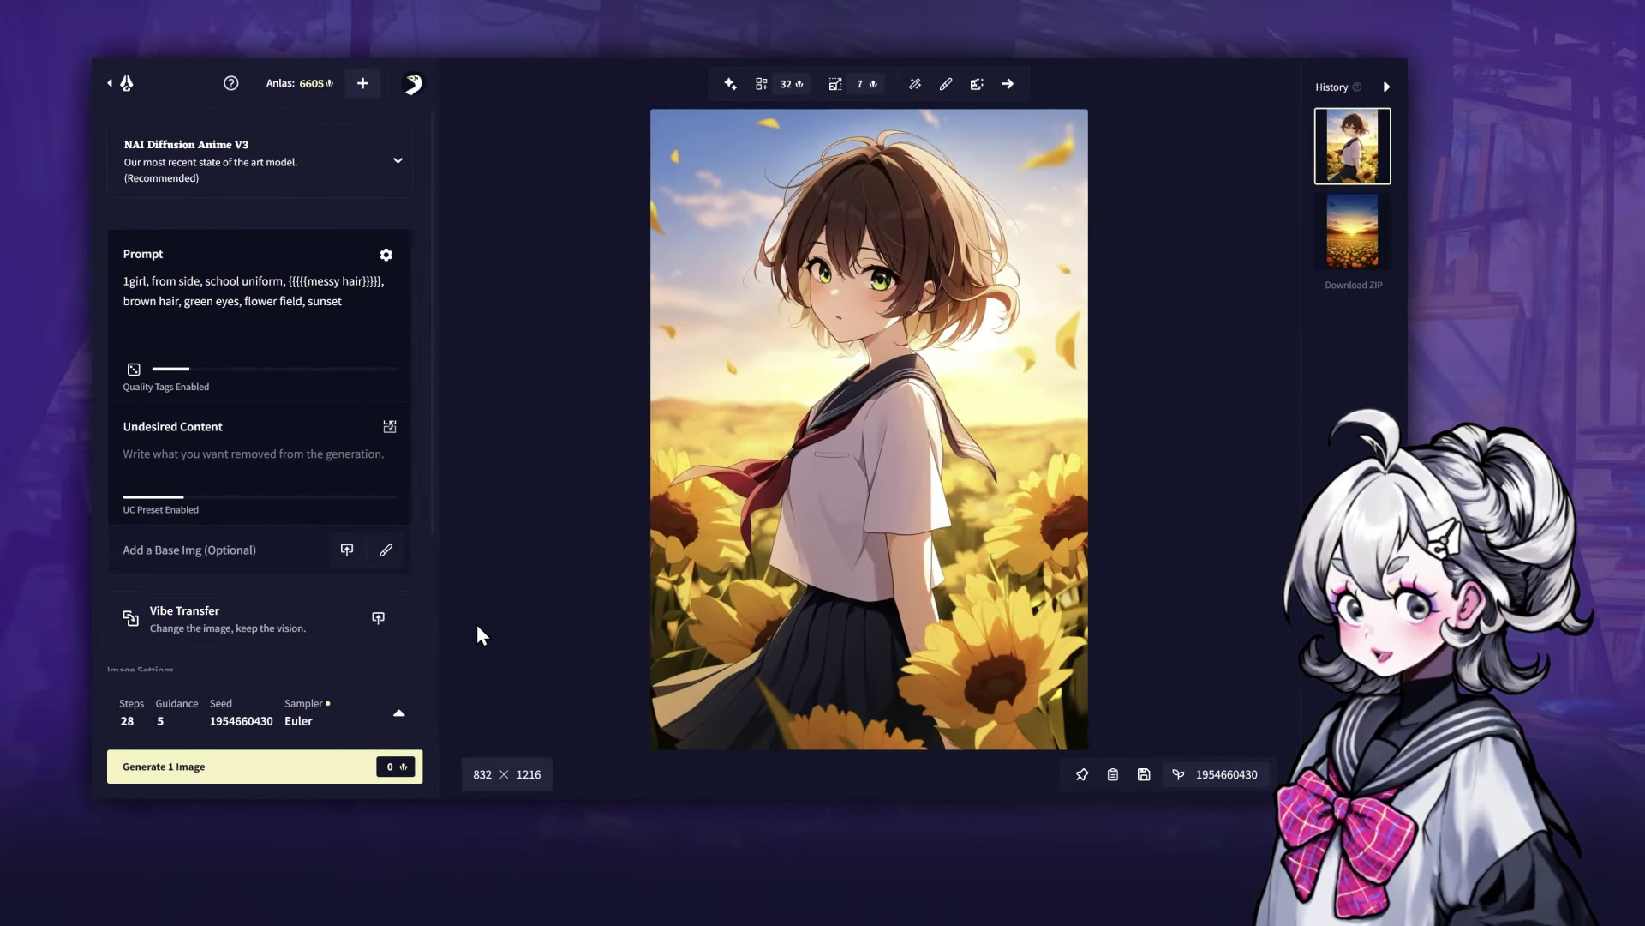
click(334, 769)
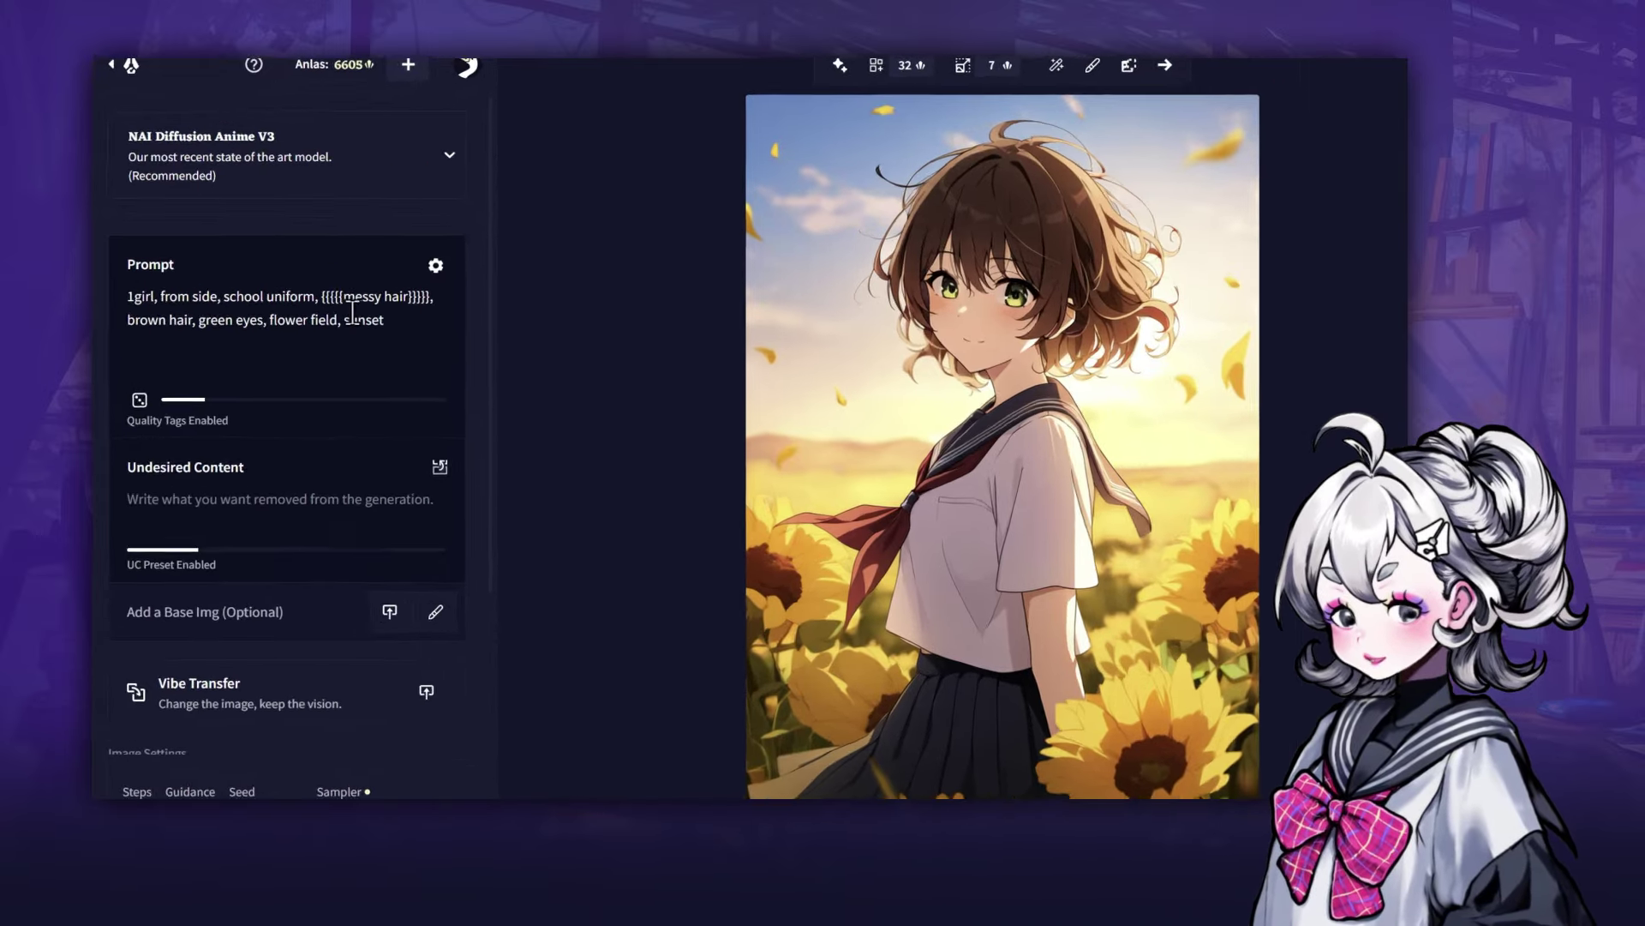
- Replace the curly braces around "messy hair" with five pairs of square brackets and generate an image
drag(307, 283, 289, 284)
text([[[[[)
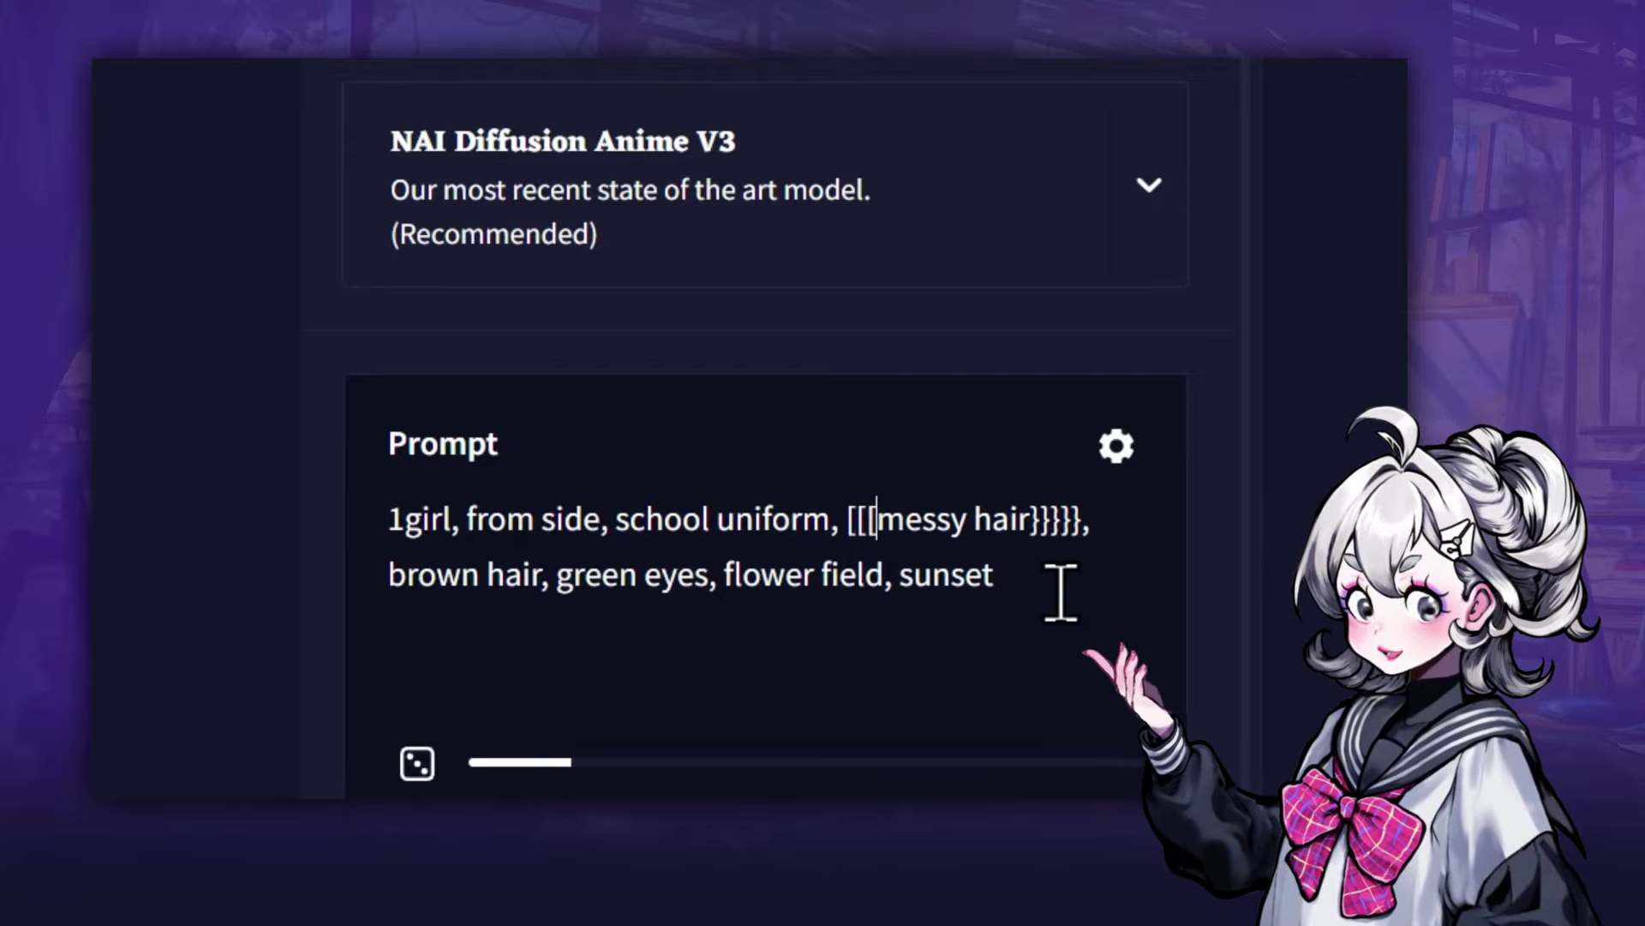
drag(1052, 528, 1107, 530)
text(]]]]])
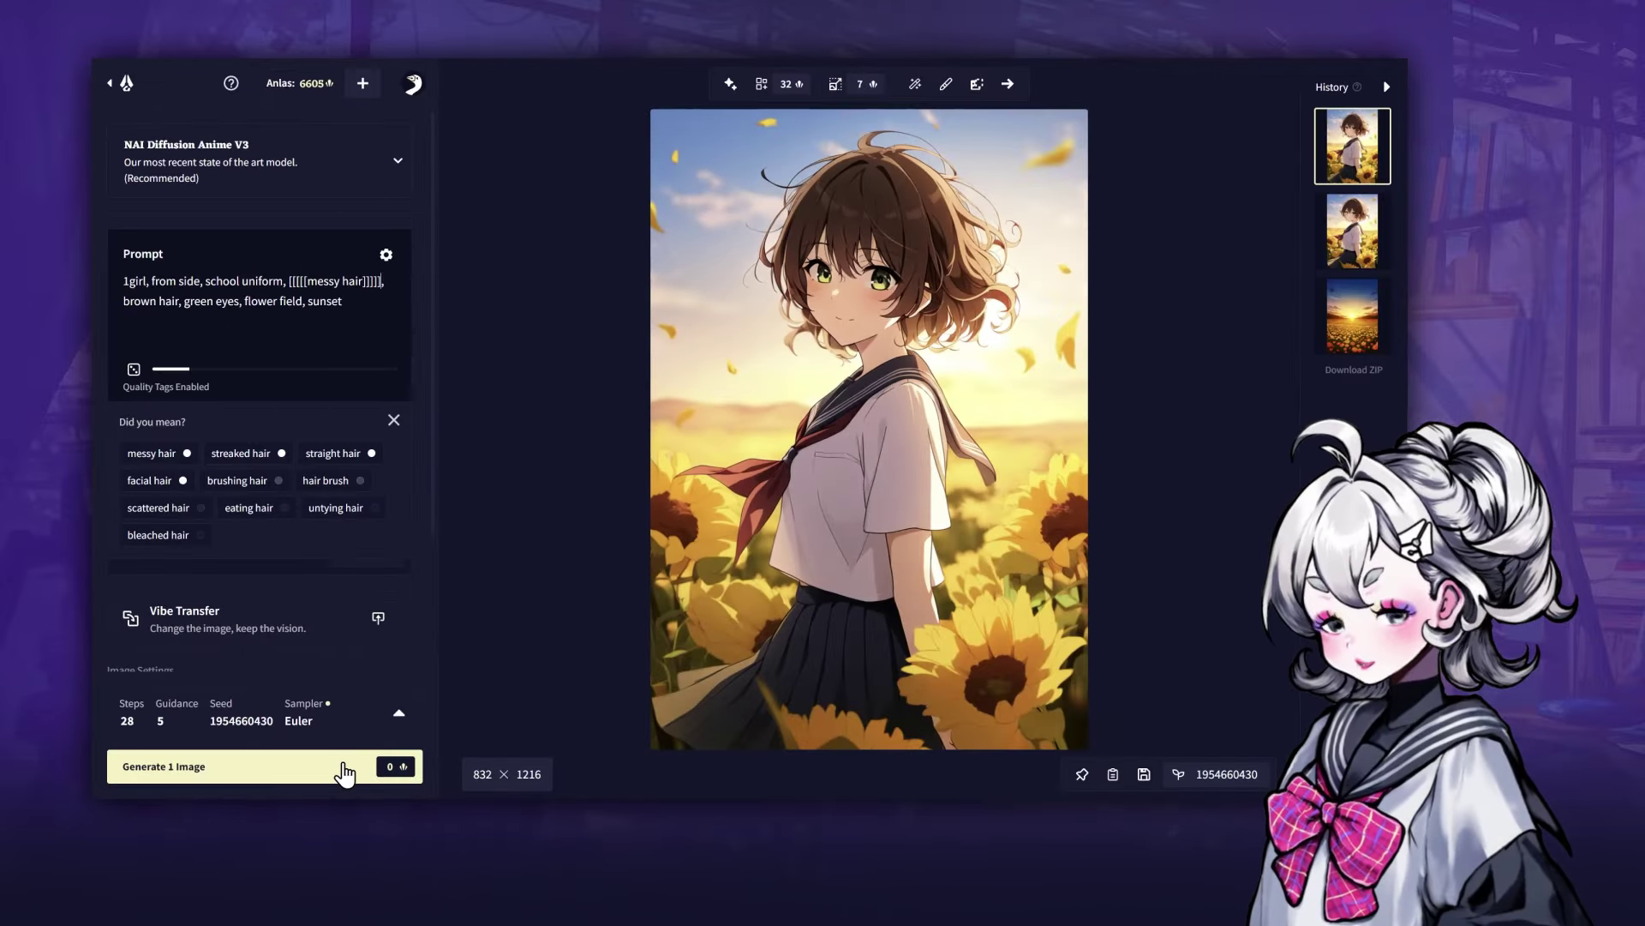
click(347, 767)
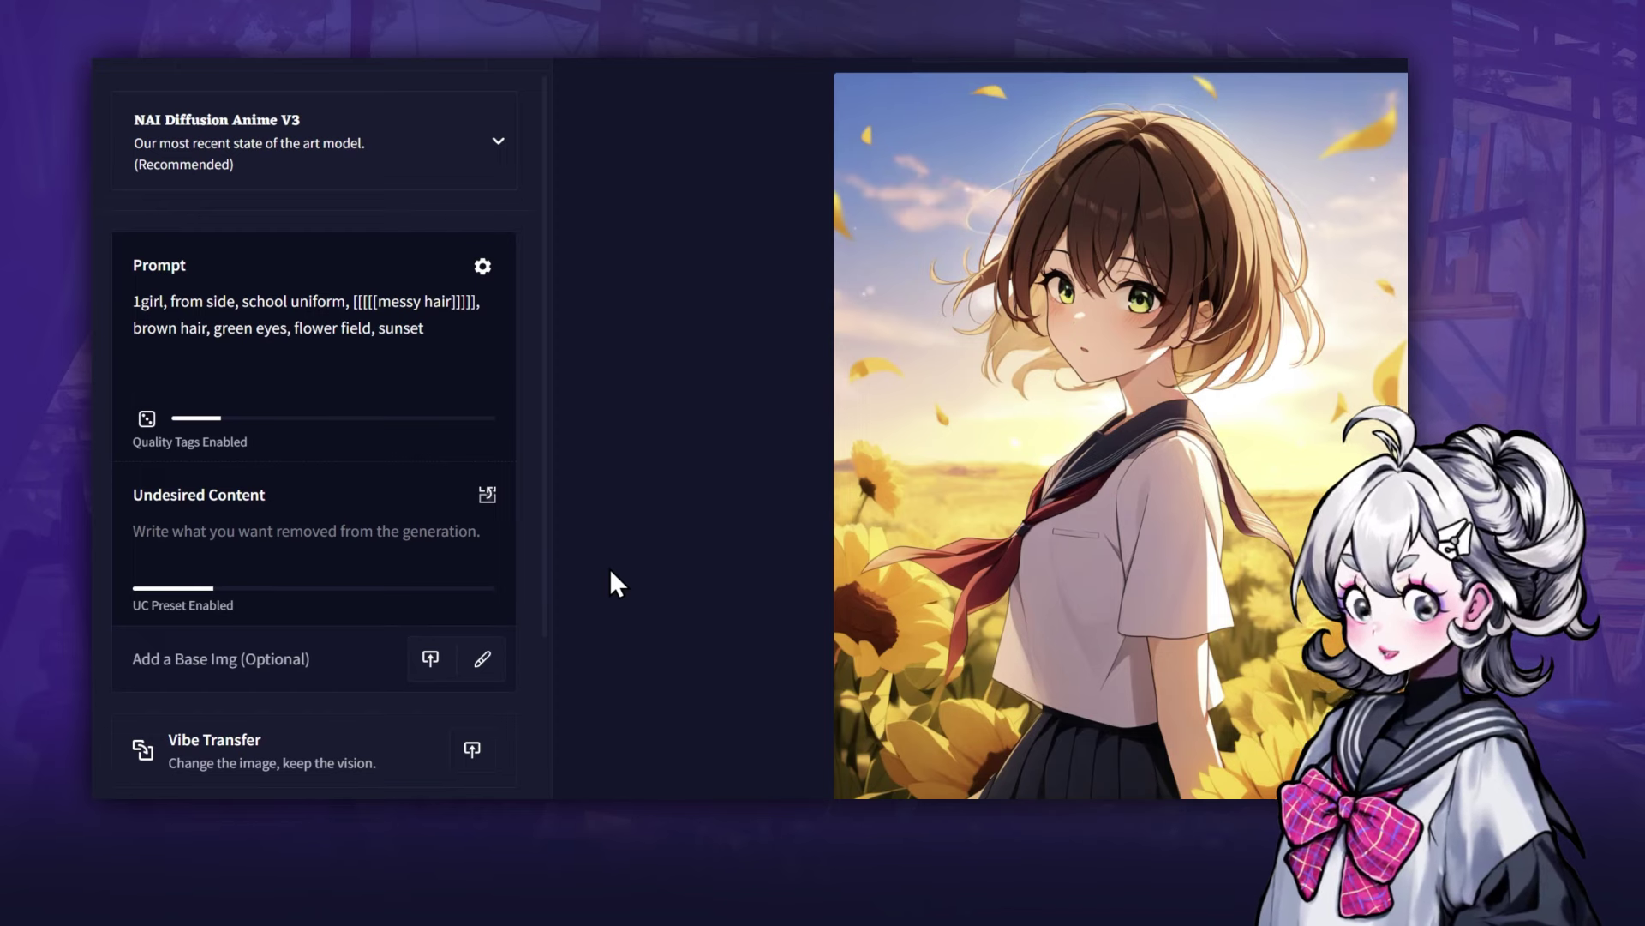
- Add "petals" to the undesired content and generate another image
click(480, 536)
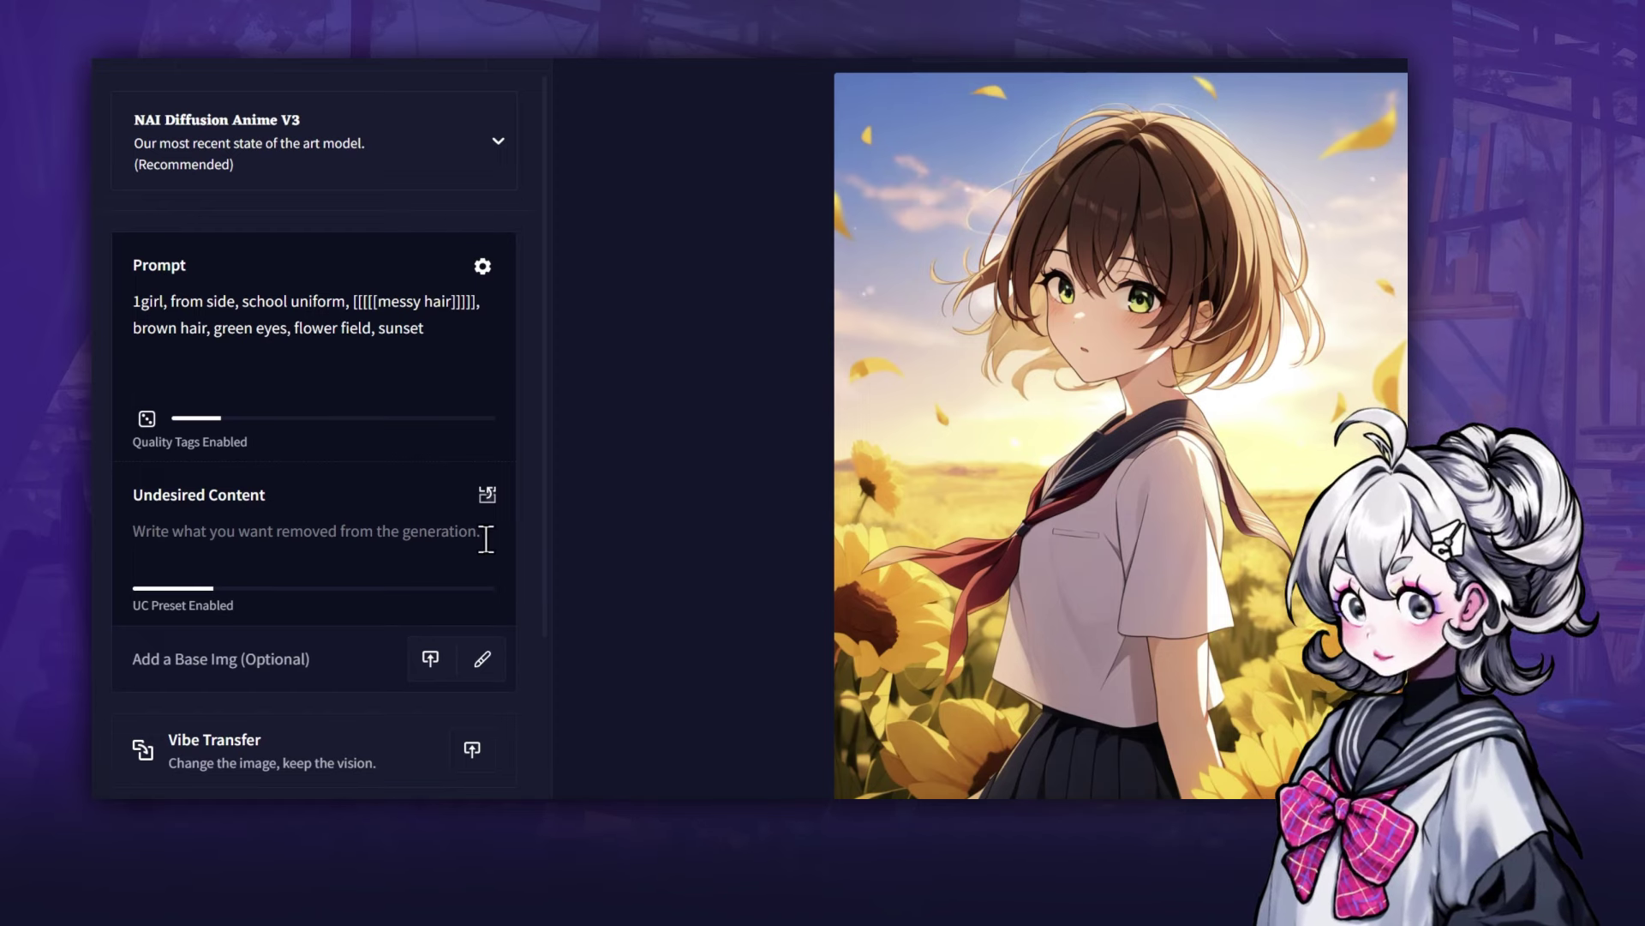
text(petals)
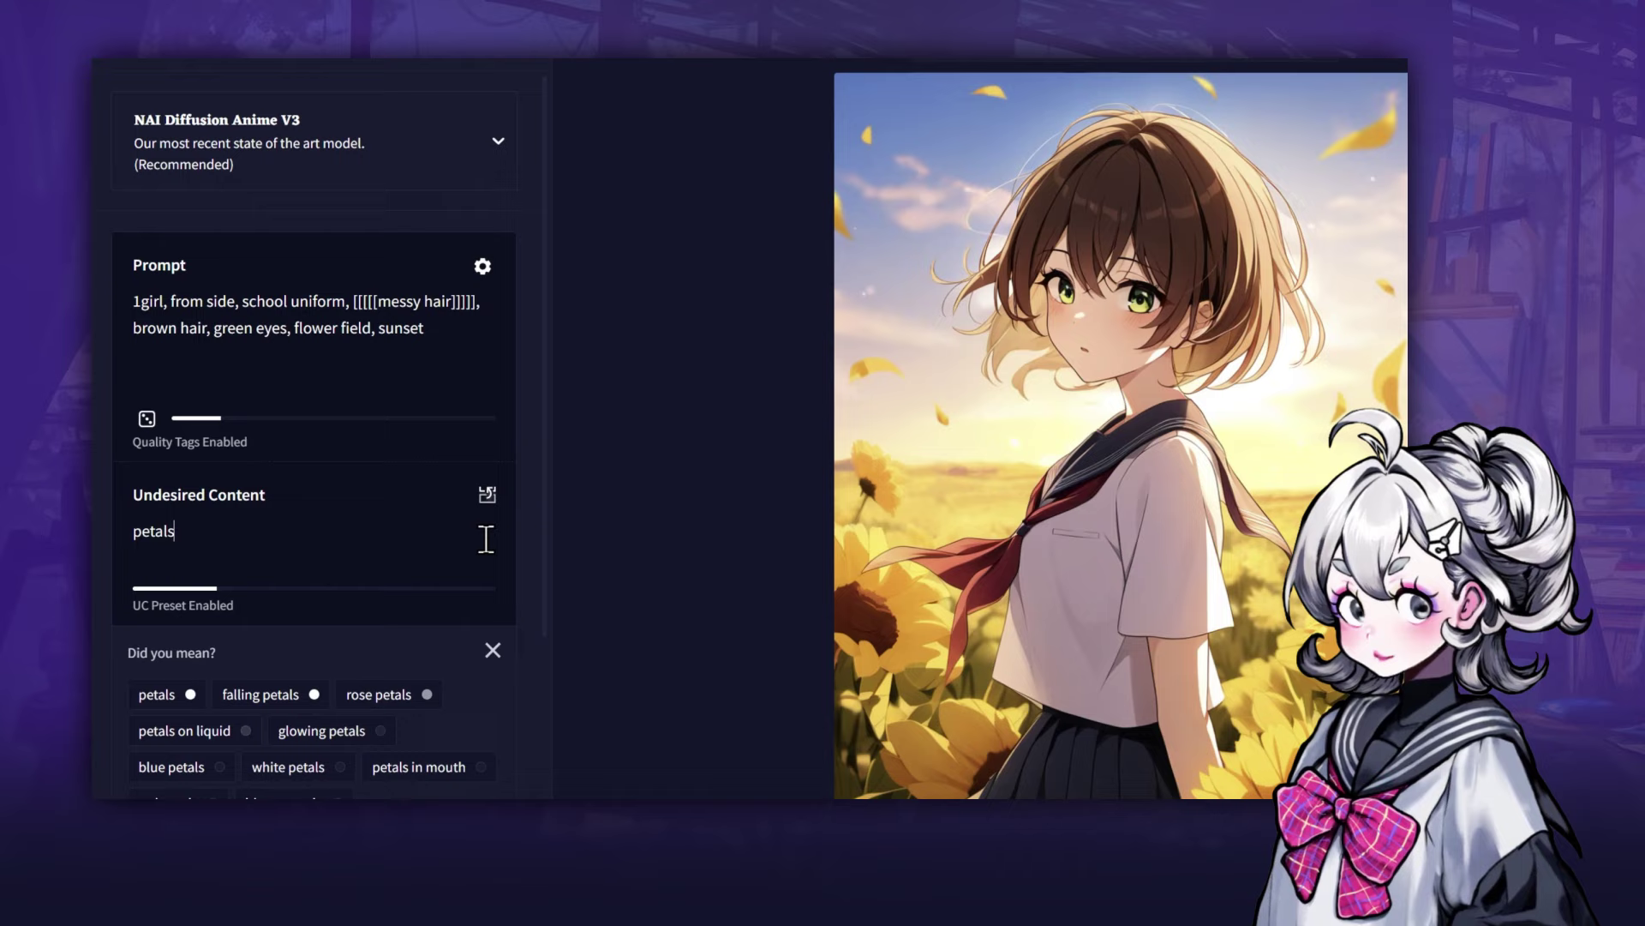
click(647, 553)
click(342, 771)
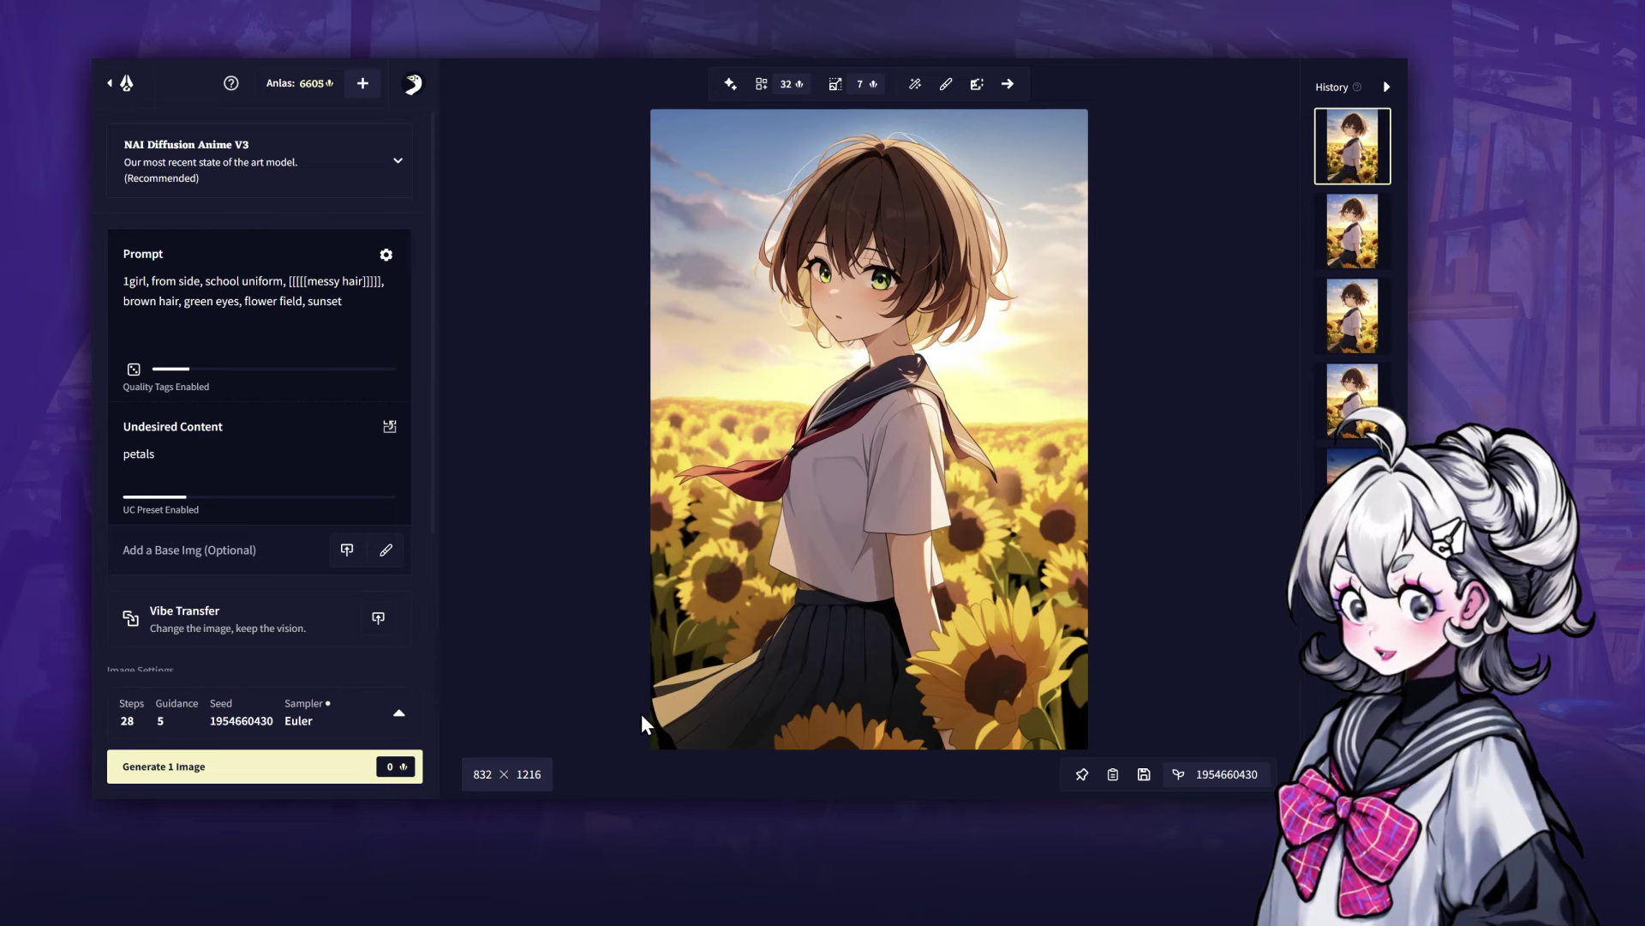
- Set the image size to normal Landscape (1216x832)
drag(434, 437, 423, 596)
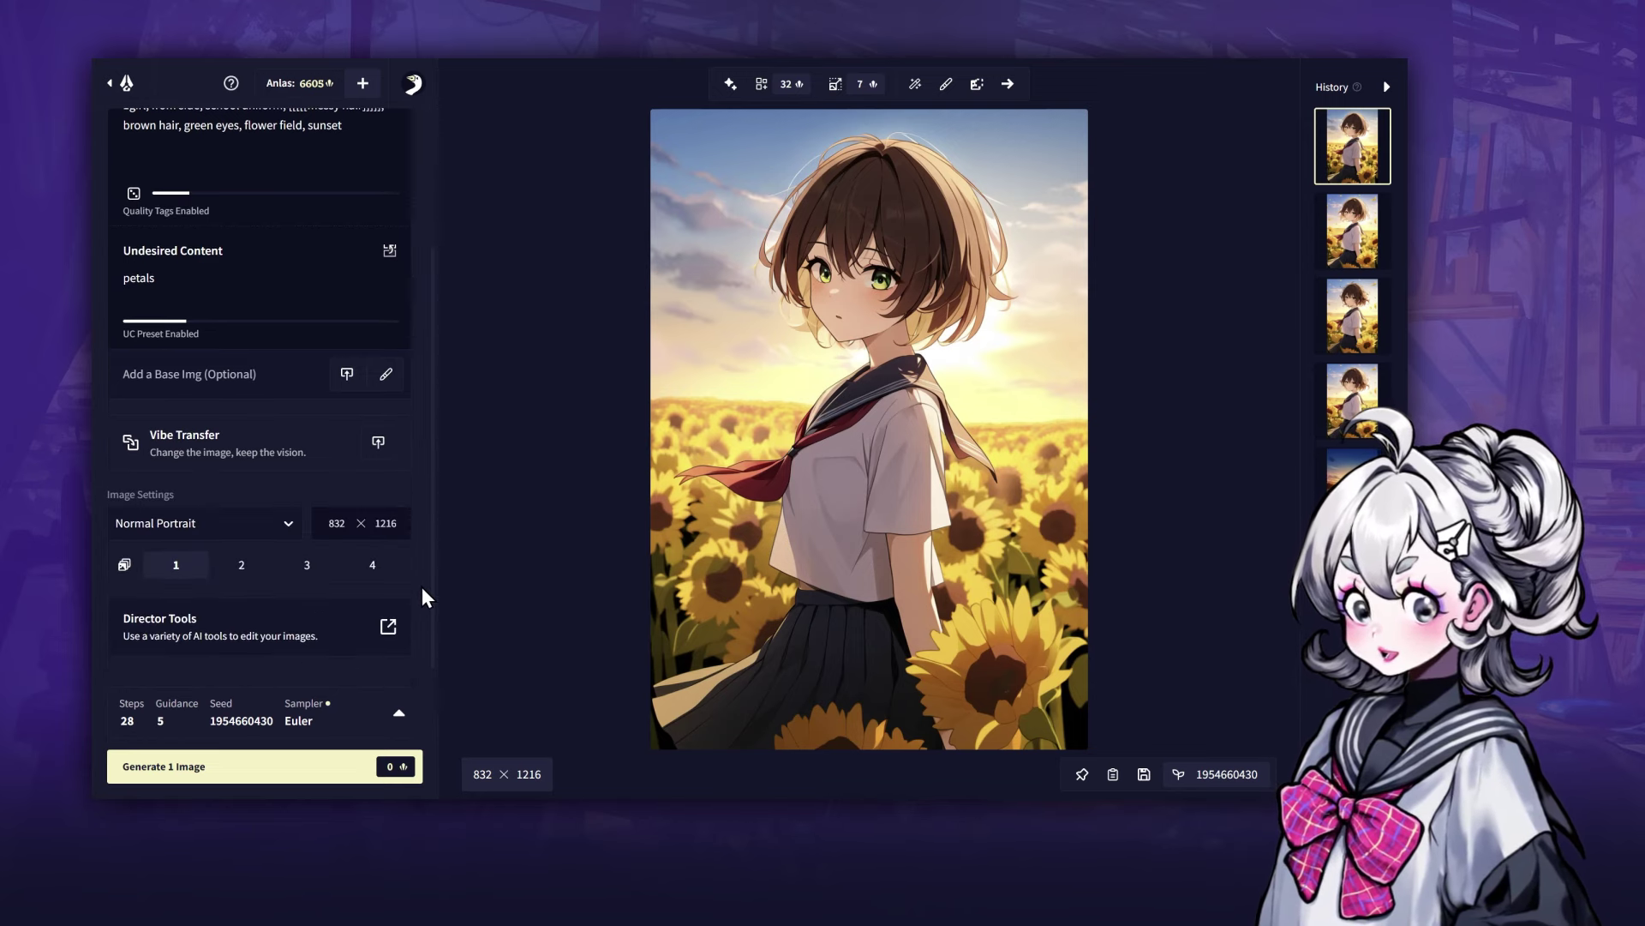
click(289, 524)
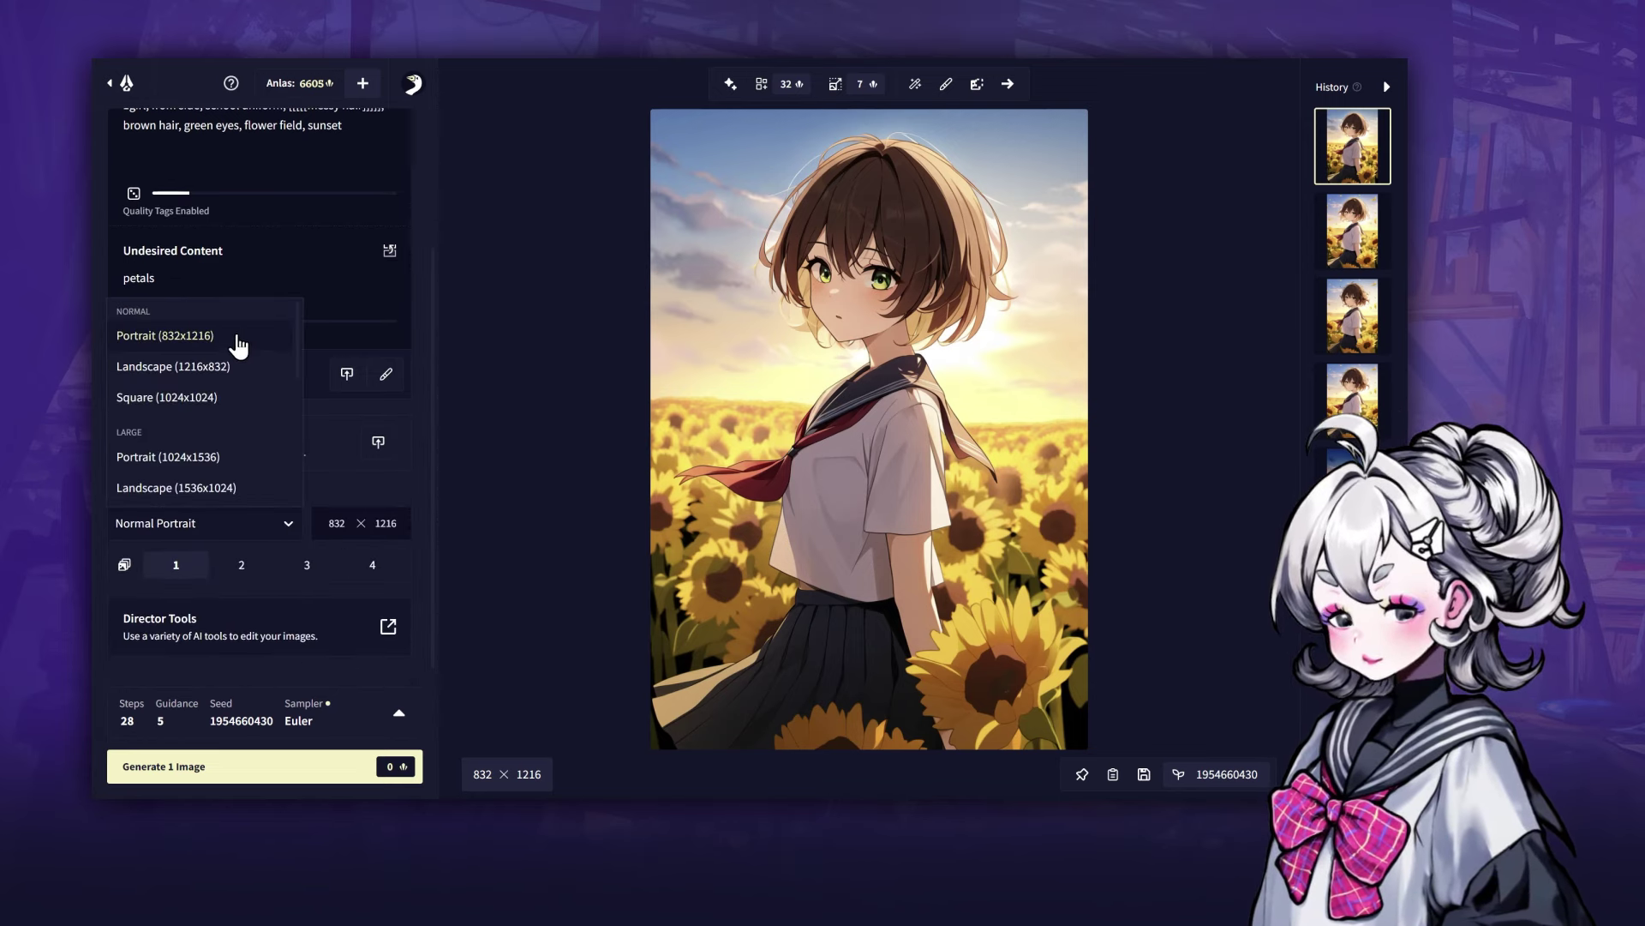
click(173, 366)
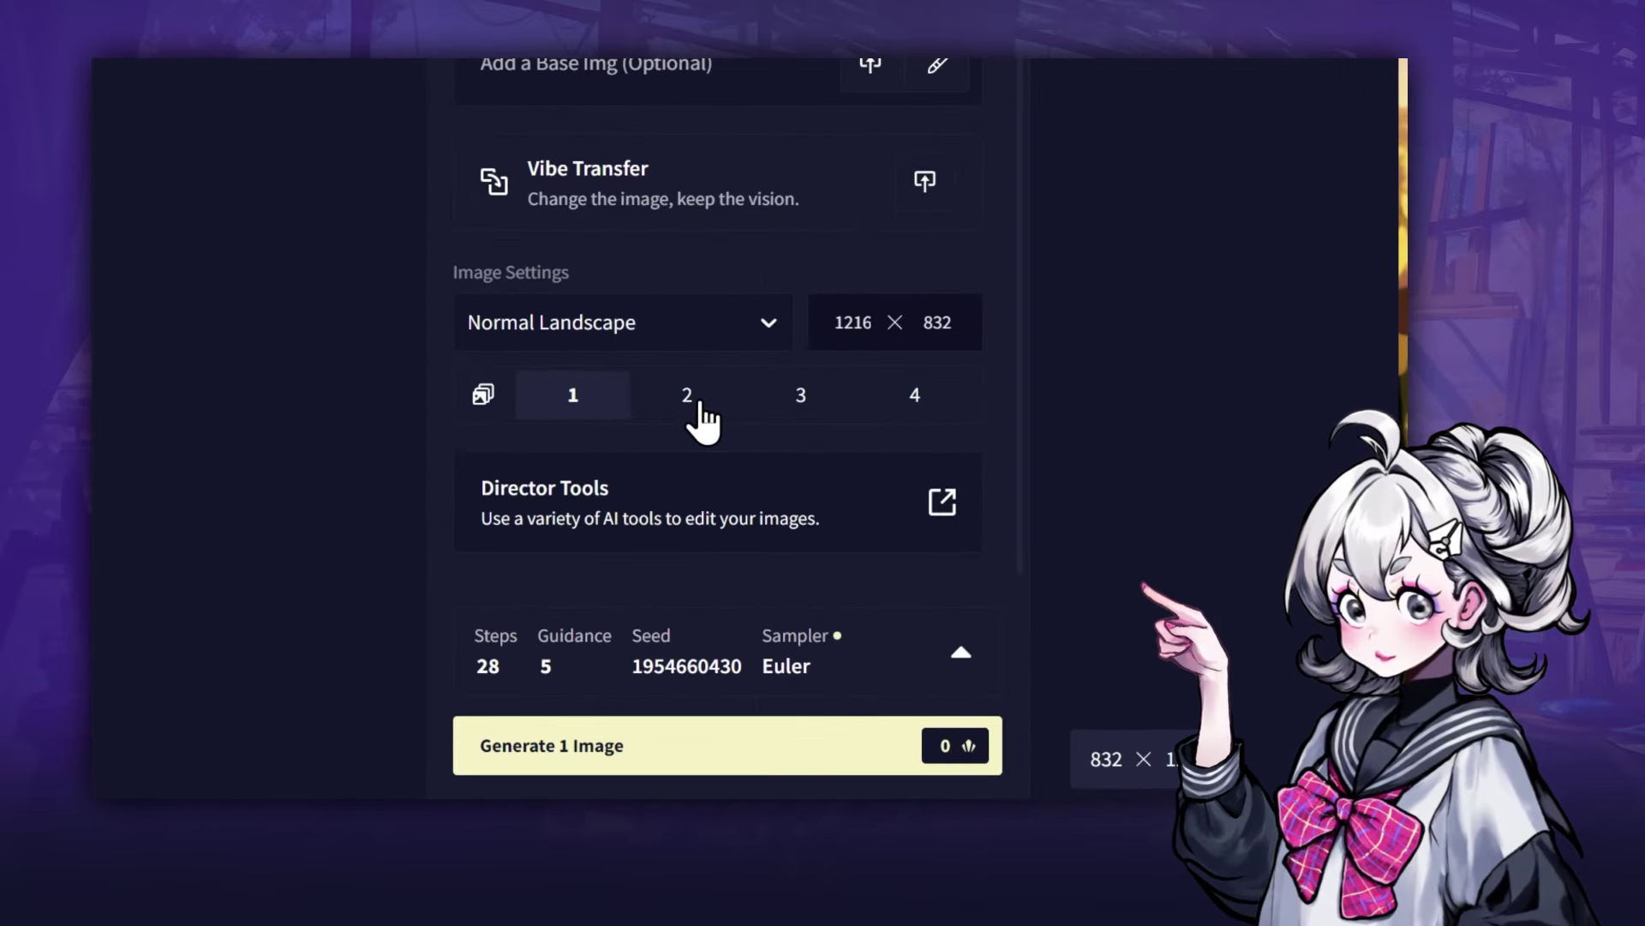
- Set the number of images to 4 and generate the batch of landscape images
click(943, 403)
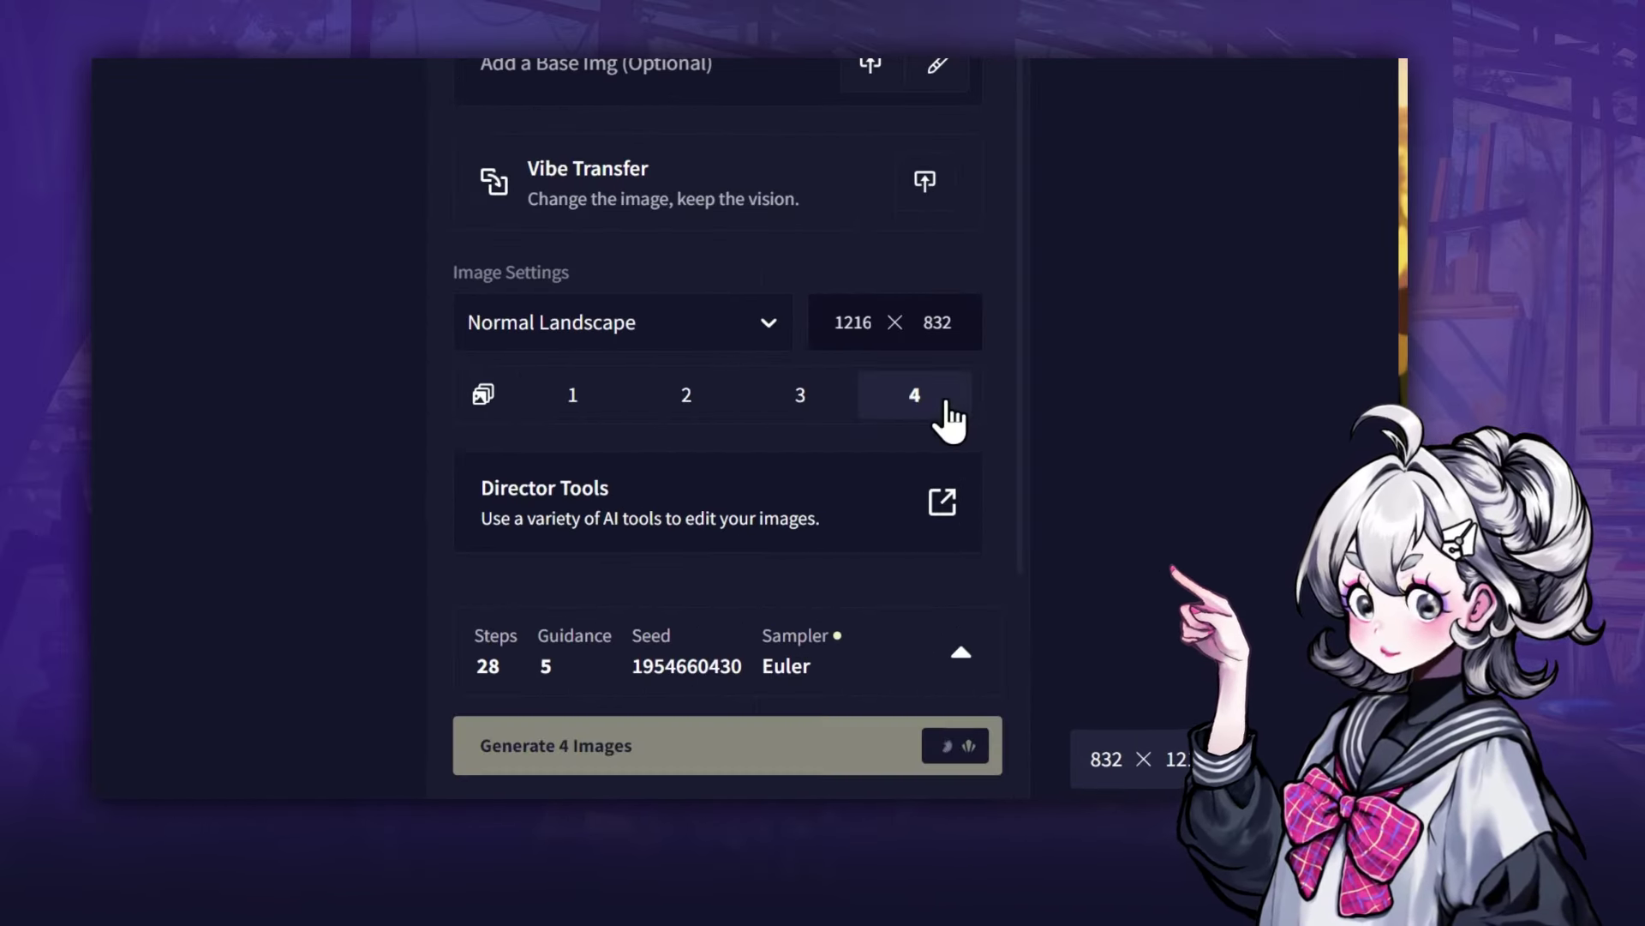
click(916, 752)
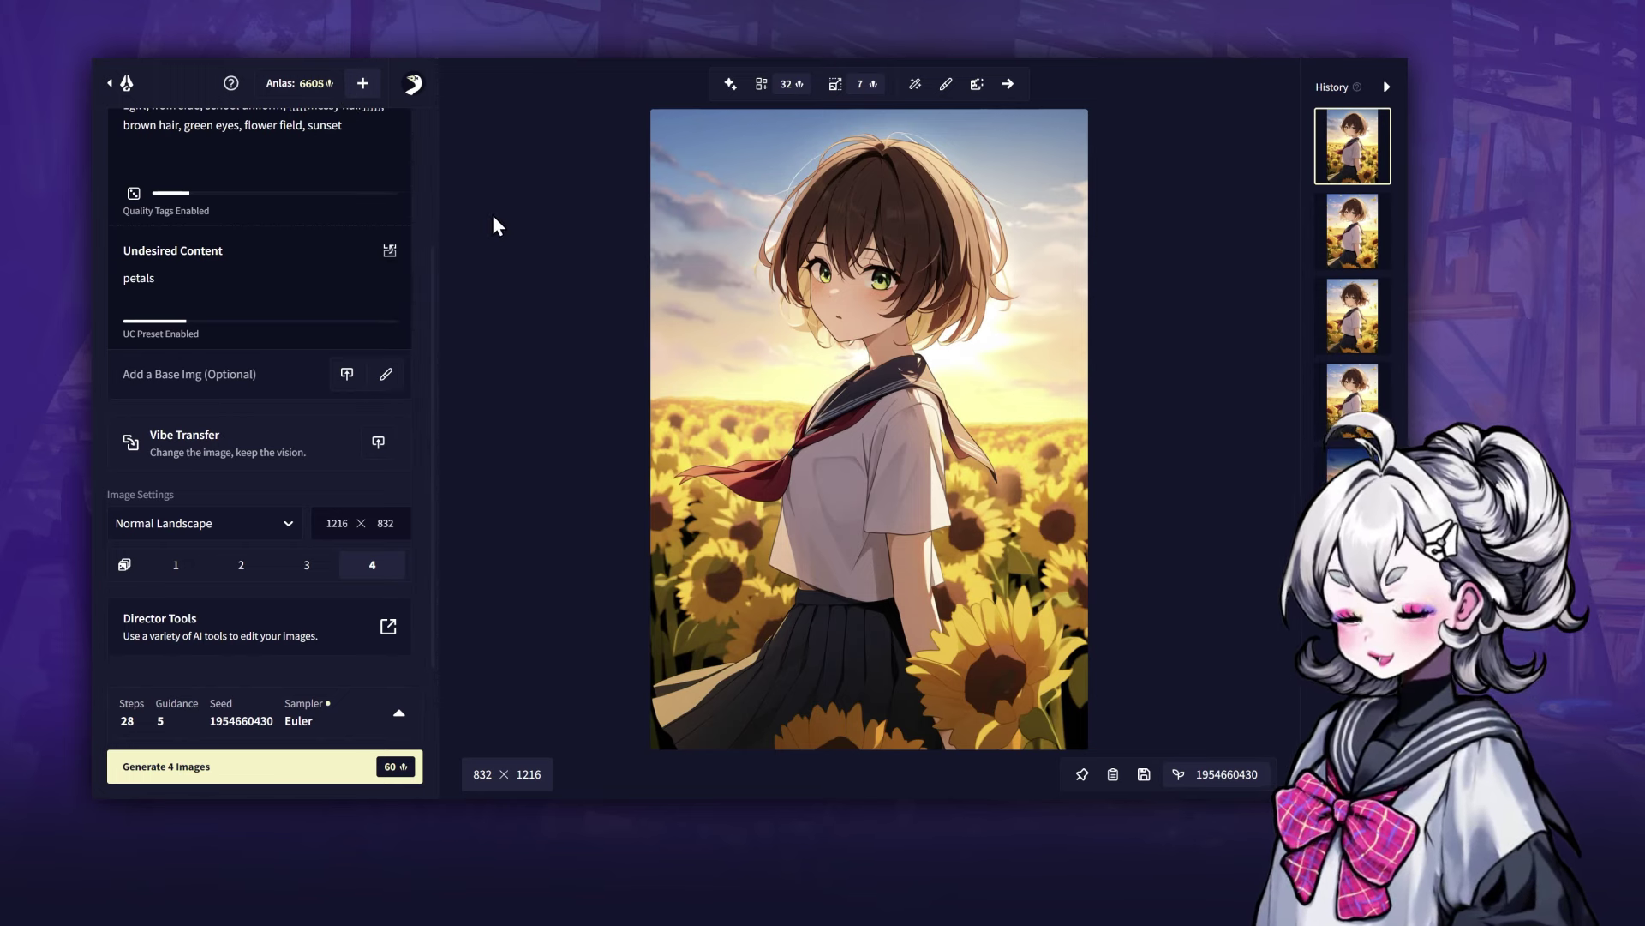
click(339, 768)
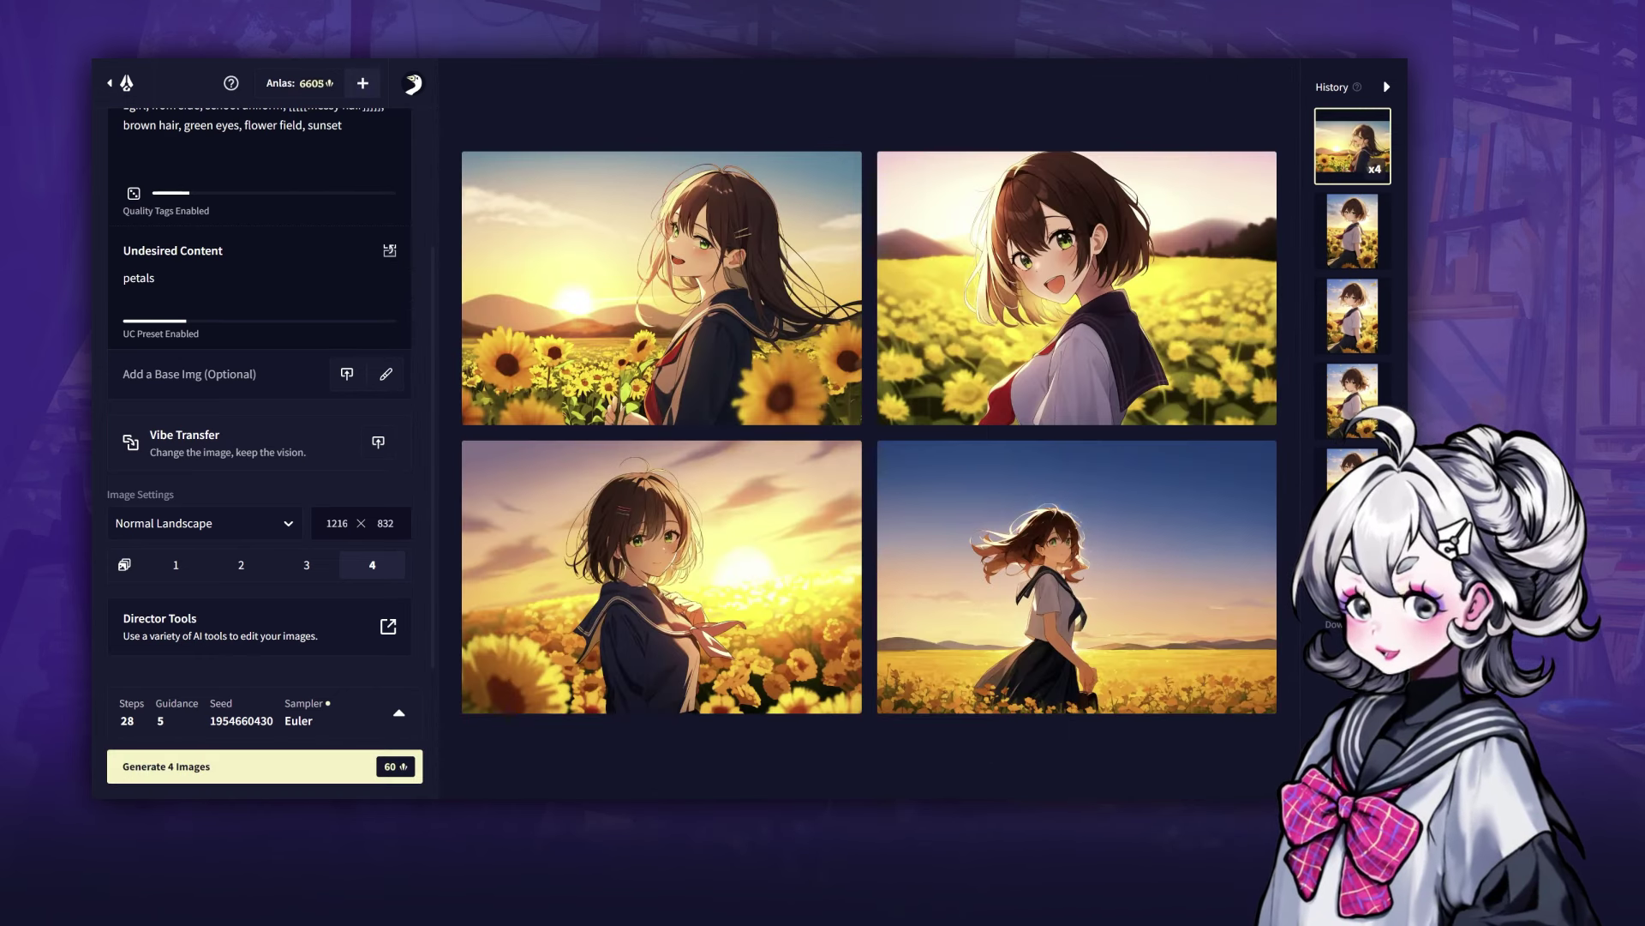
- Browse the earlier images in the history and delete the oldest one, the flower field at sunset without a character
click(1348, 221)
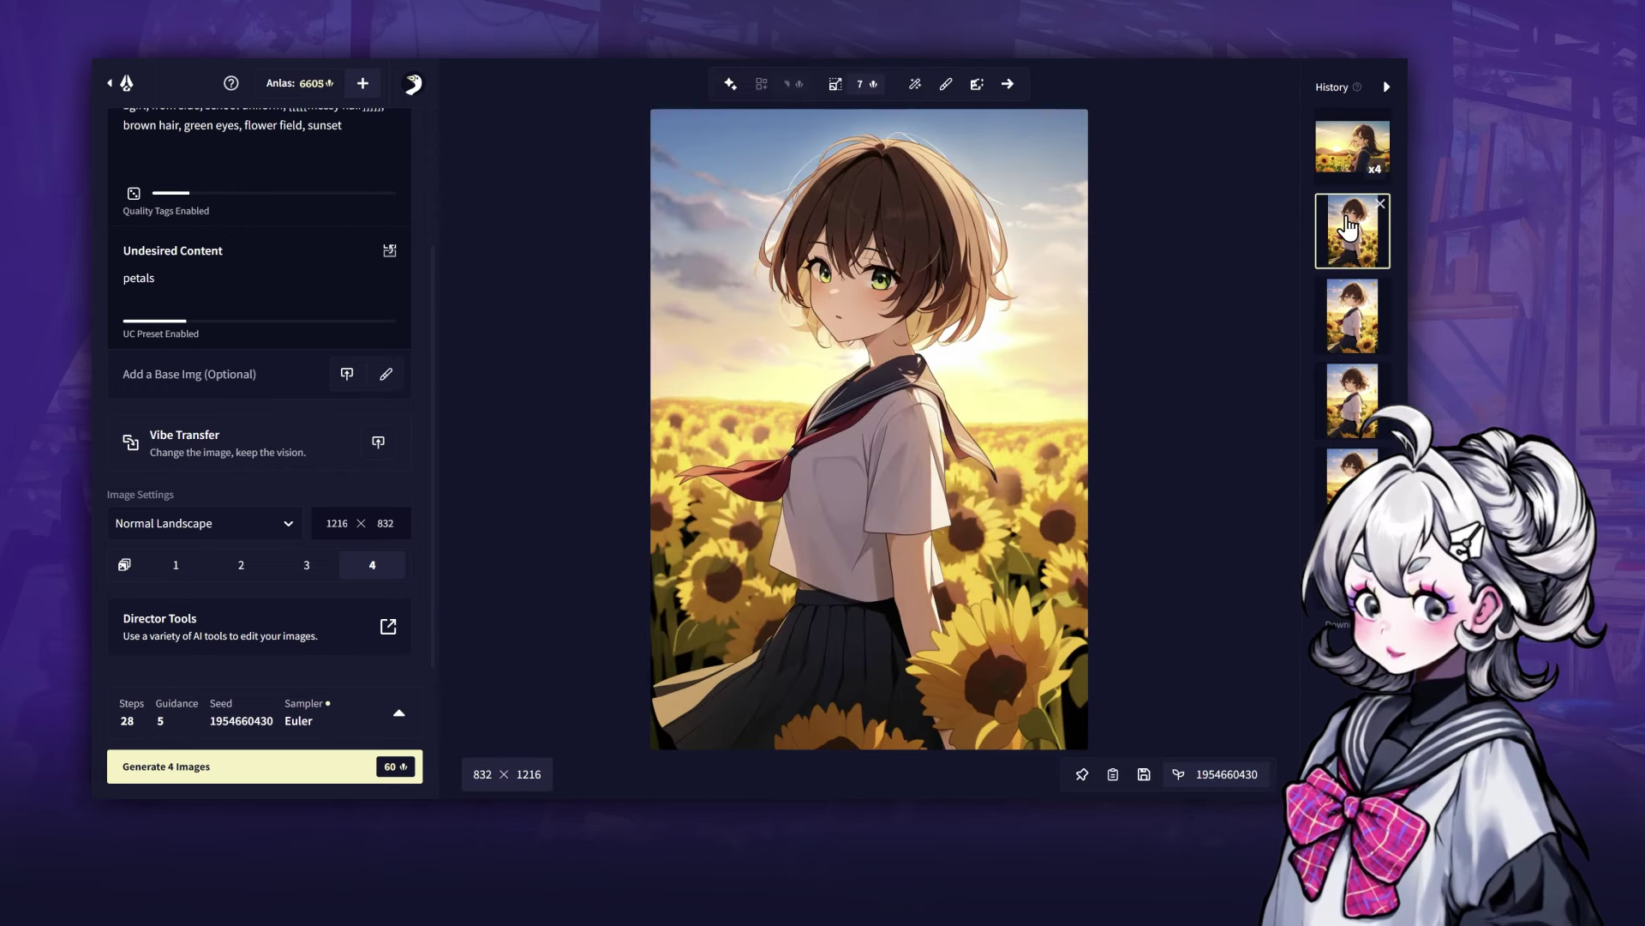
click(1344, 324)
click(1347, 398)
click(1341, 470)
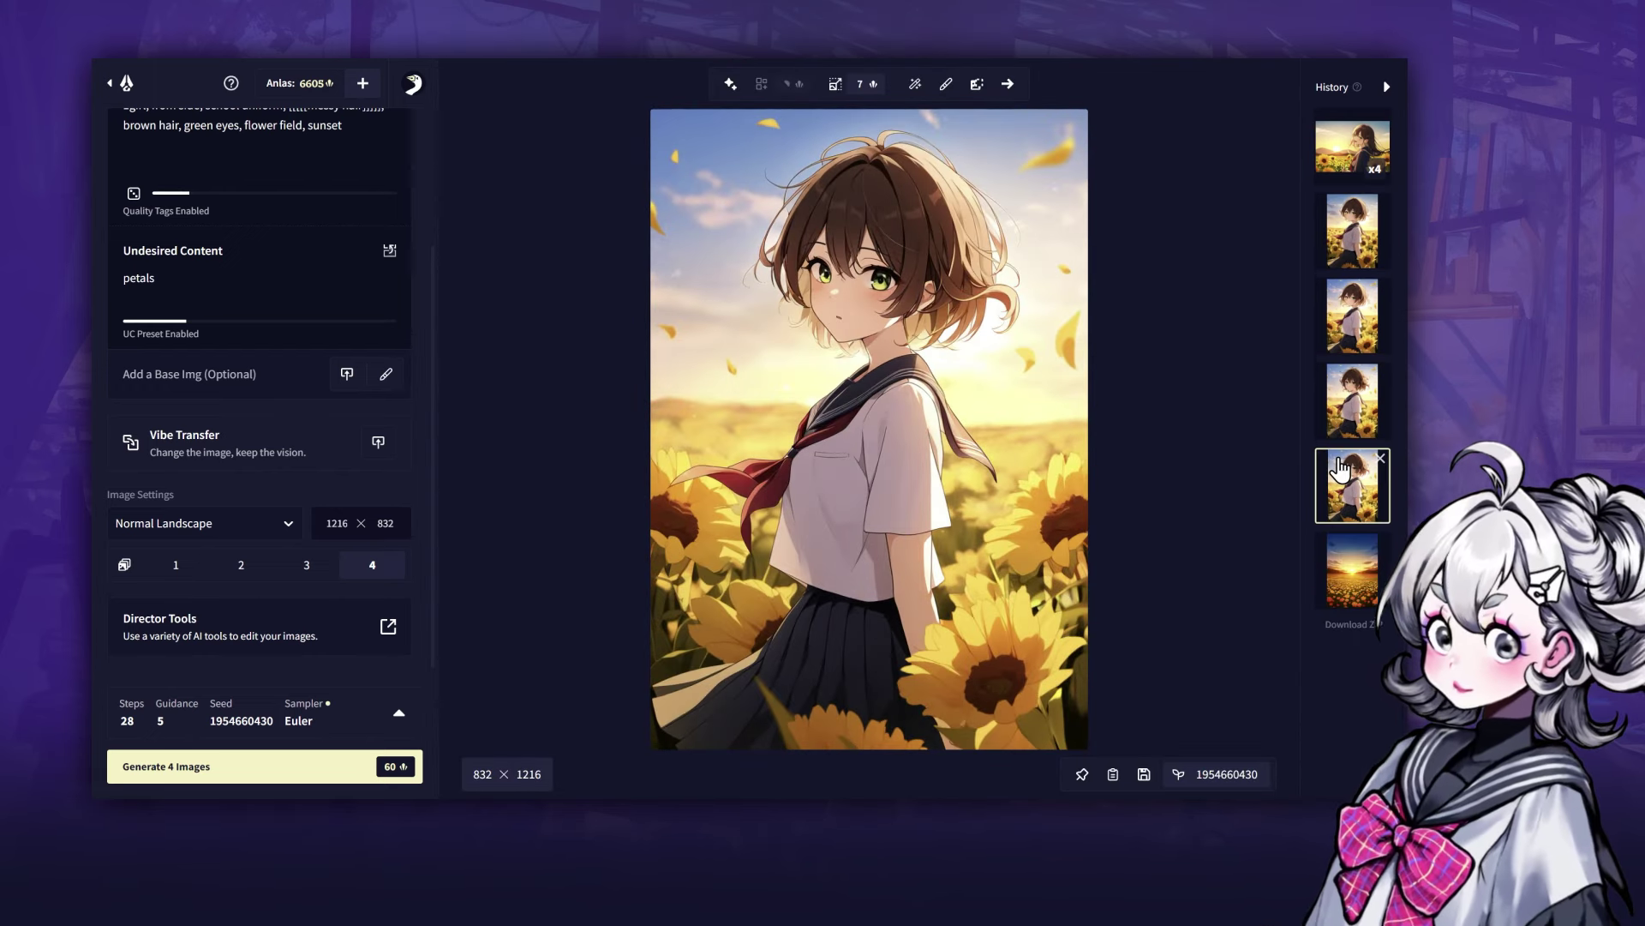
click(1341, 561)
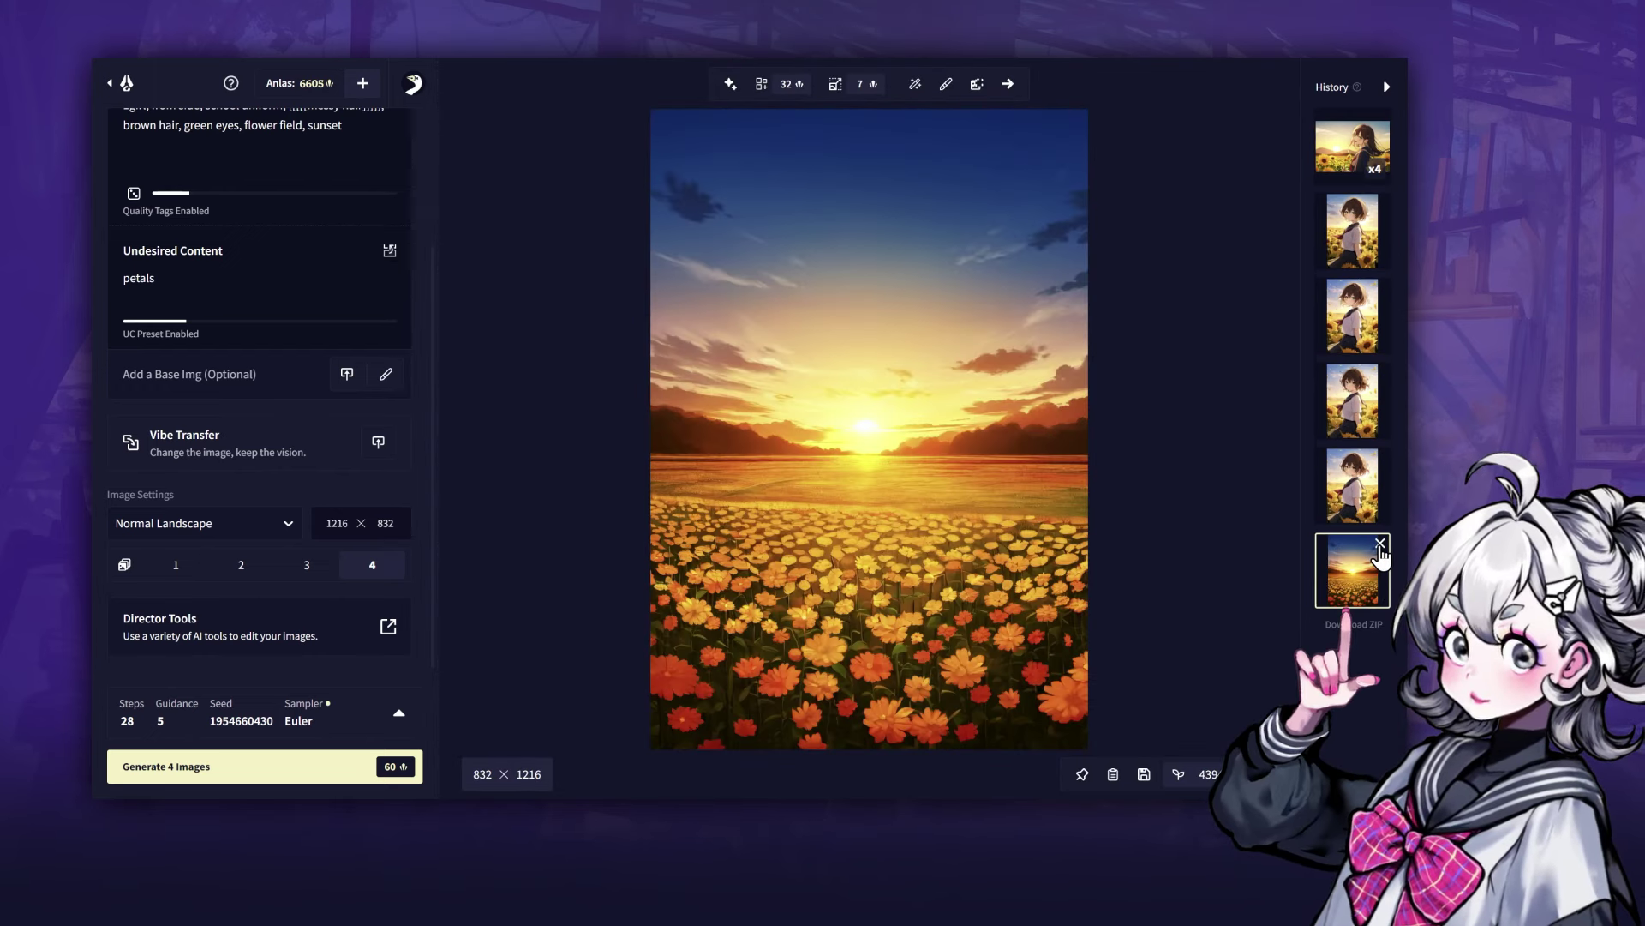
click(1380, 545)
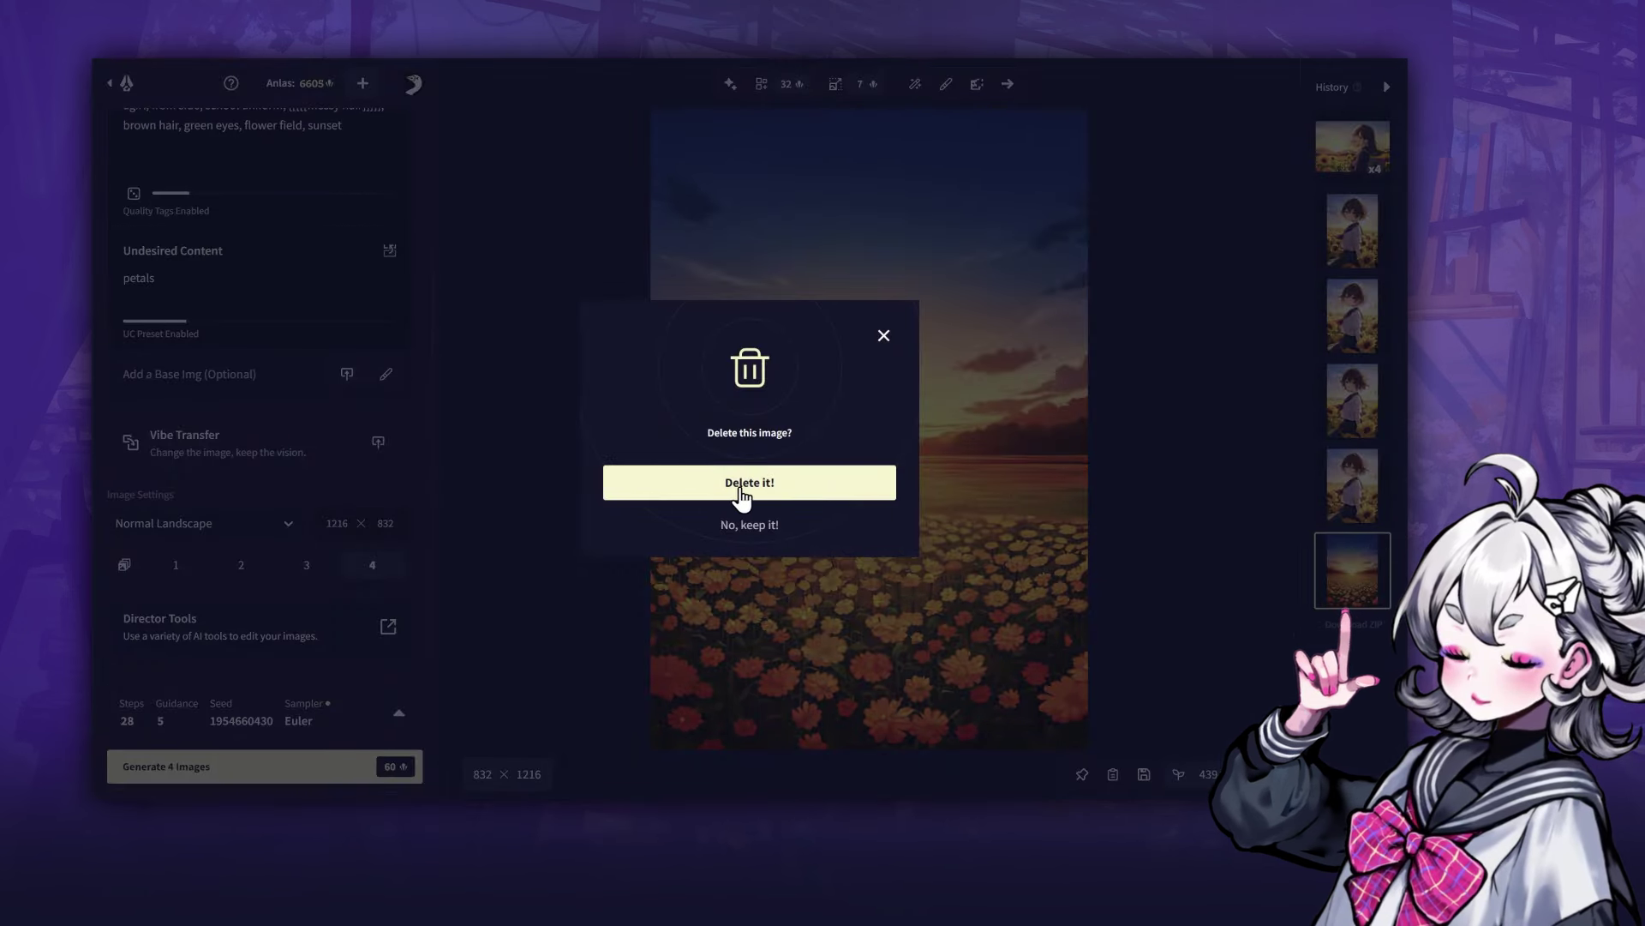
click(770, 484)
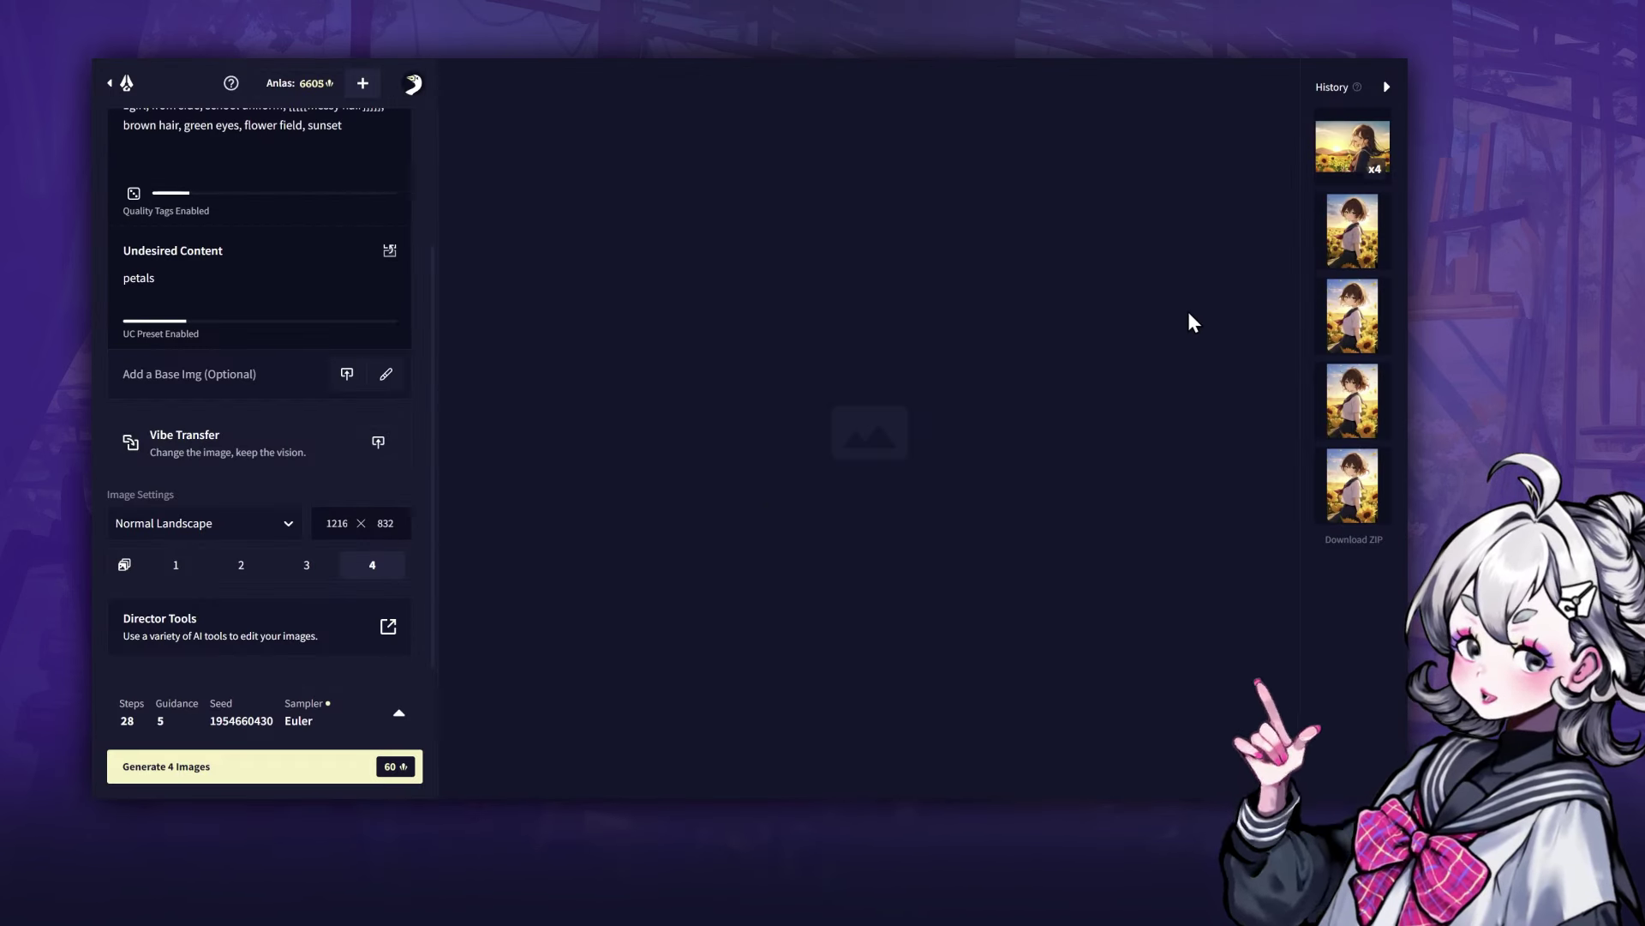
- View the four-image landscape batch and the download option of its individual images, and reopen the latest portrait image
click(1354, 154)
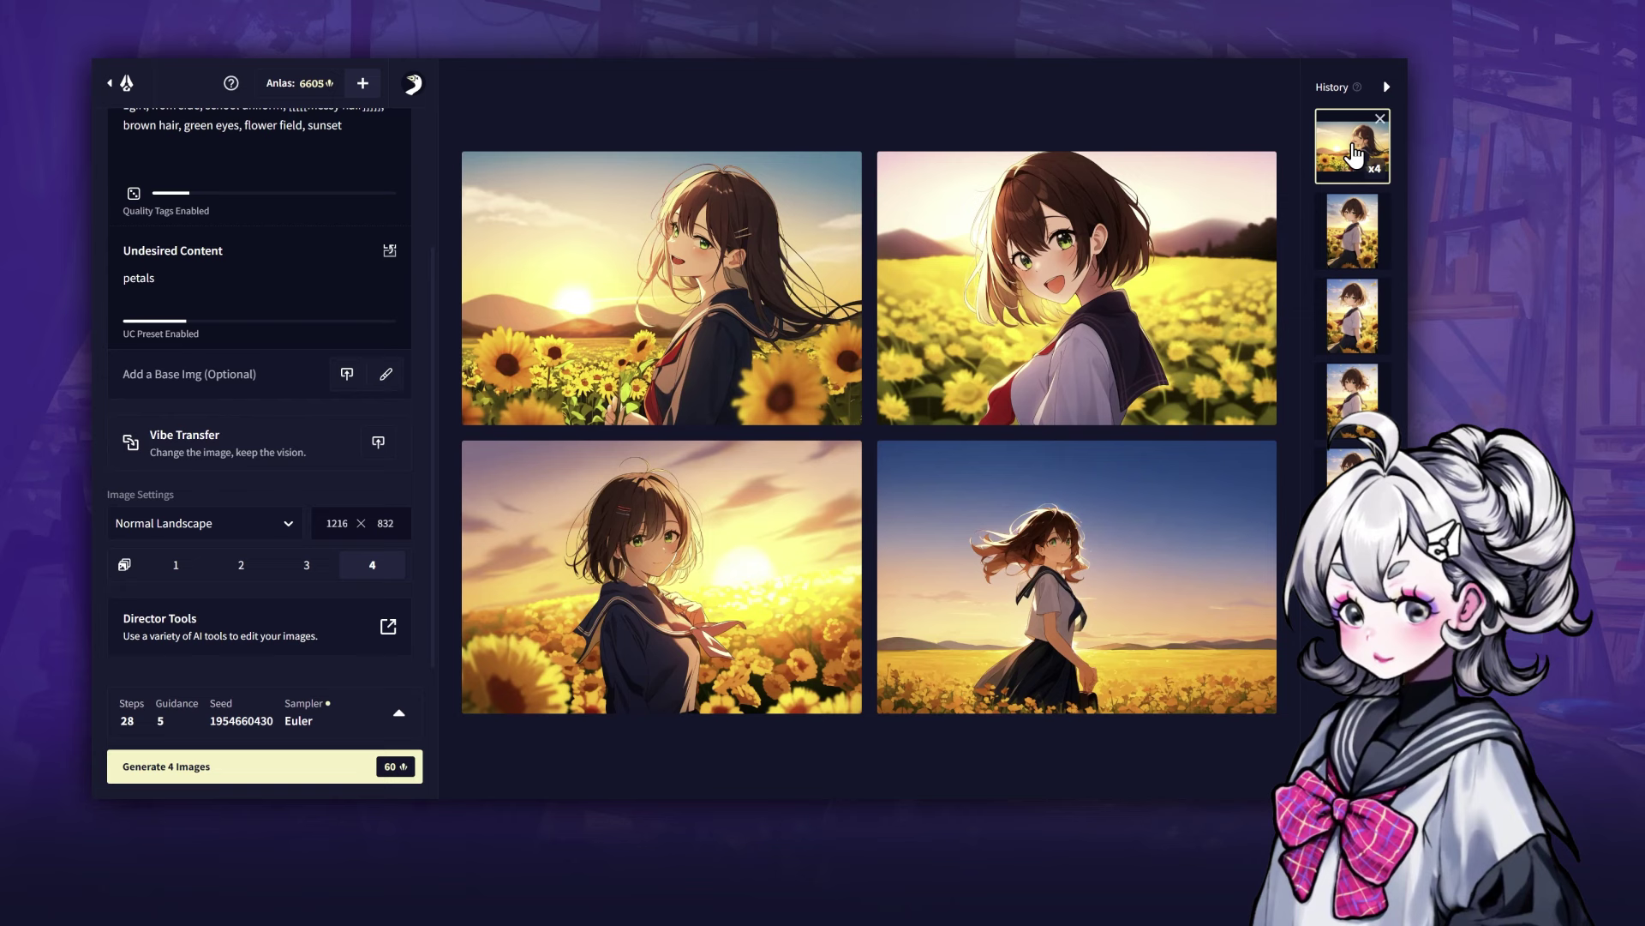
mouse_move(660, 399)
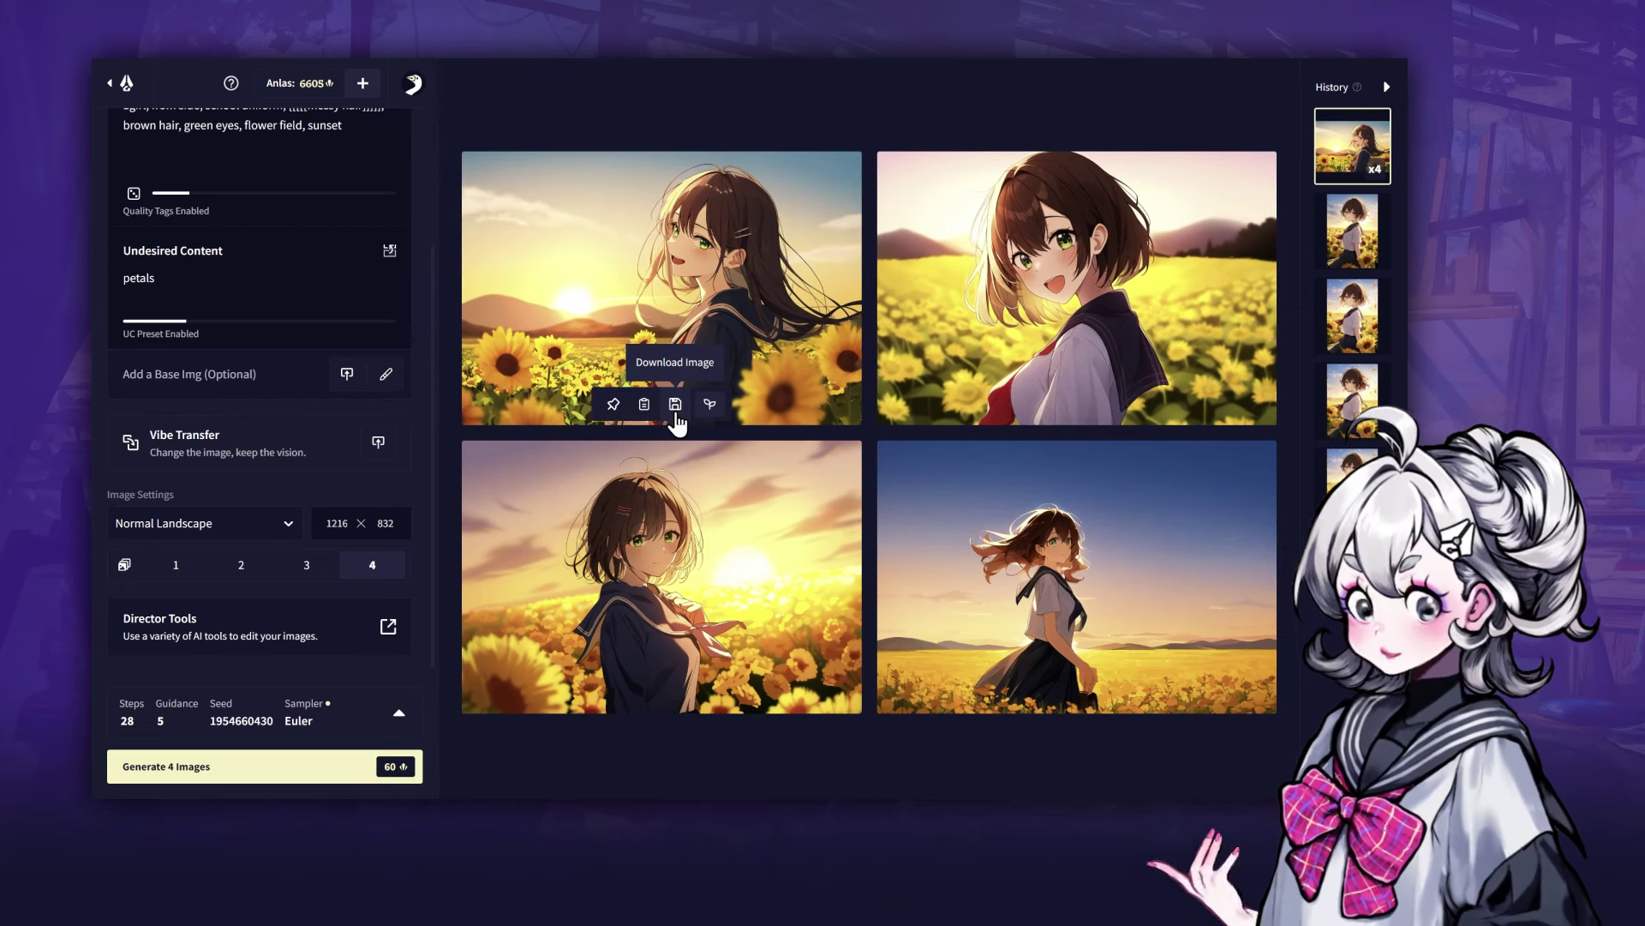
mouse_move(1082, 399)
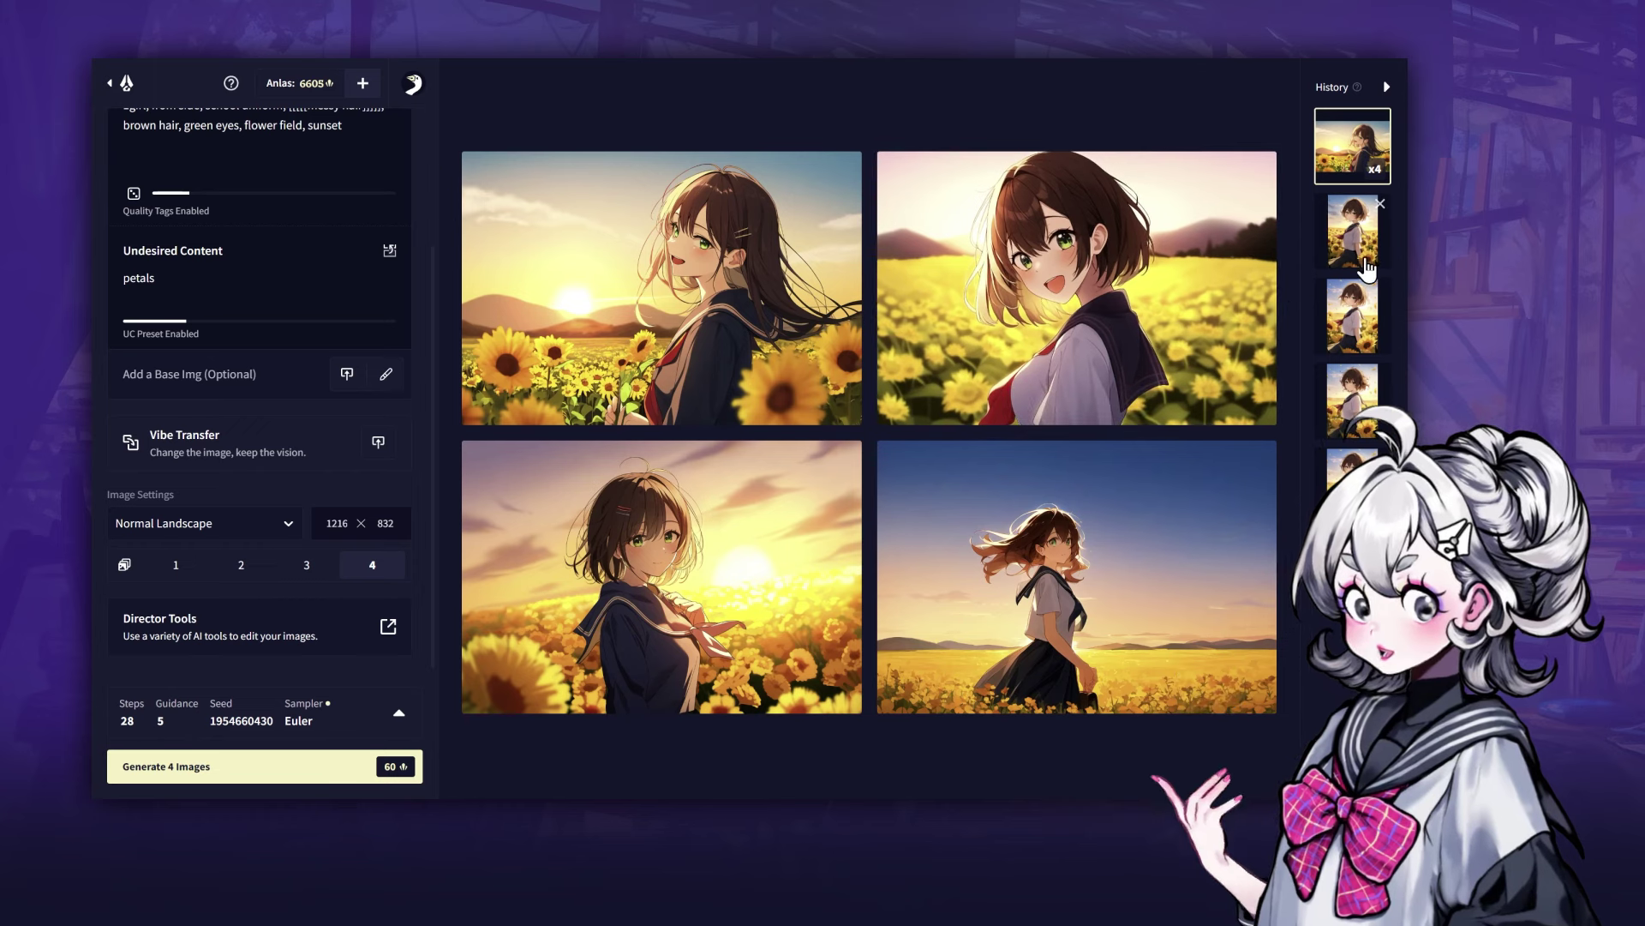
click(1353, 230)
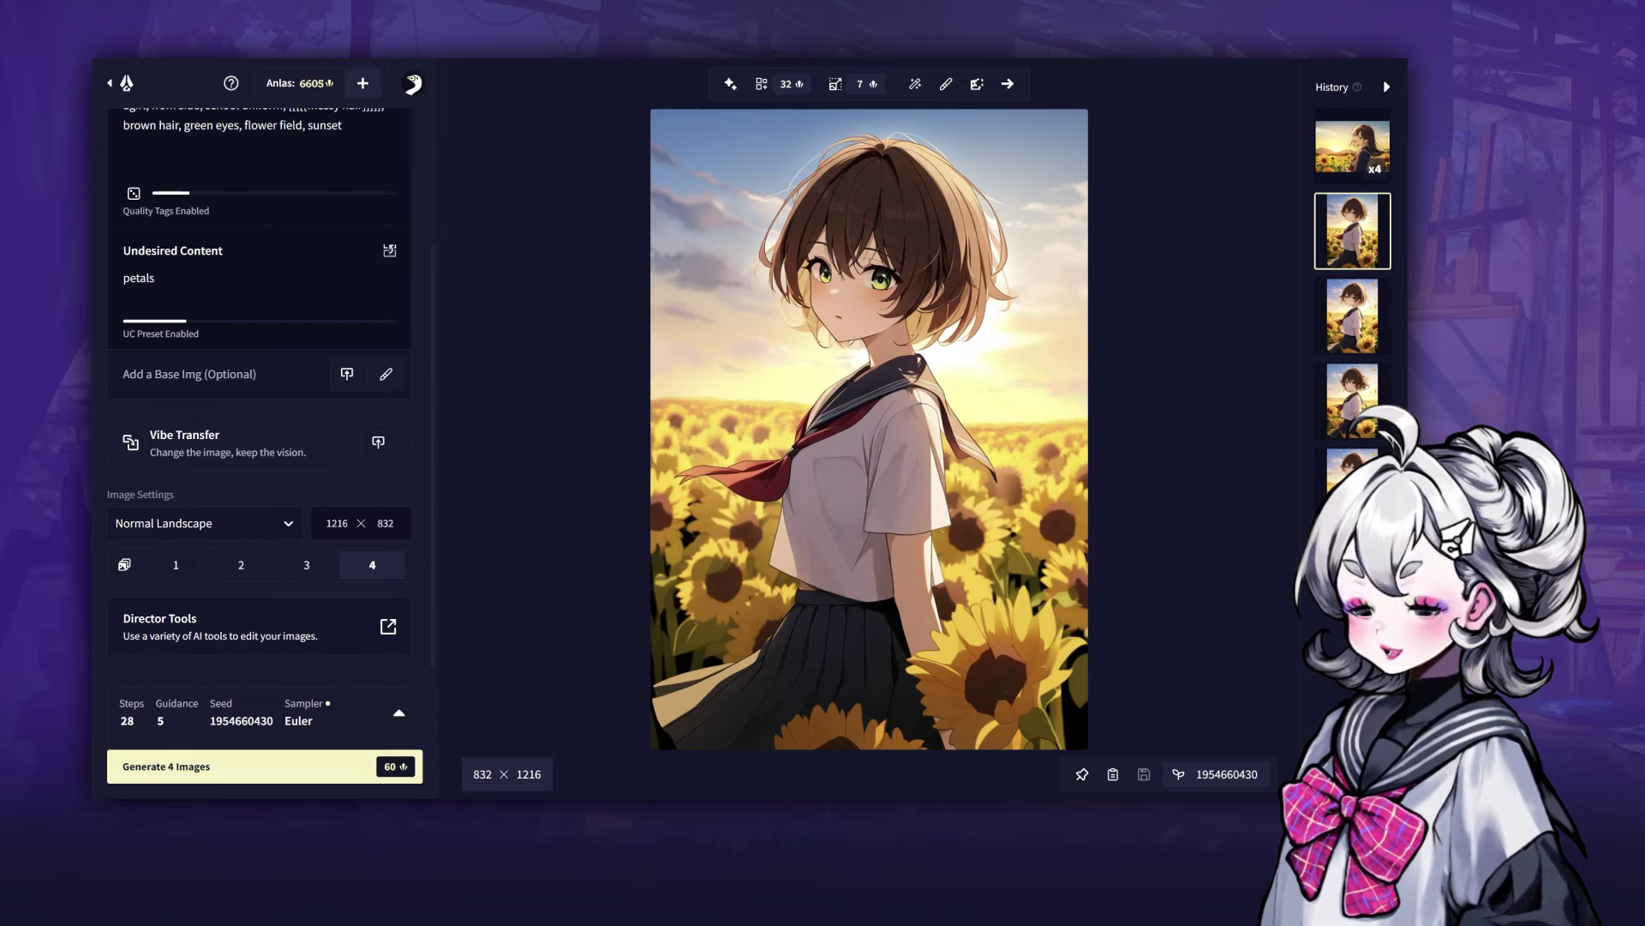
- Load the castle landscape image file and import its metadata, including prompt, settings and seed
drag(1406, 543, 1303, 541)
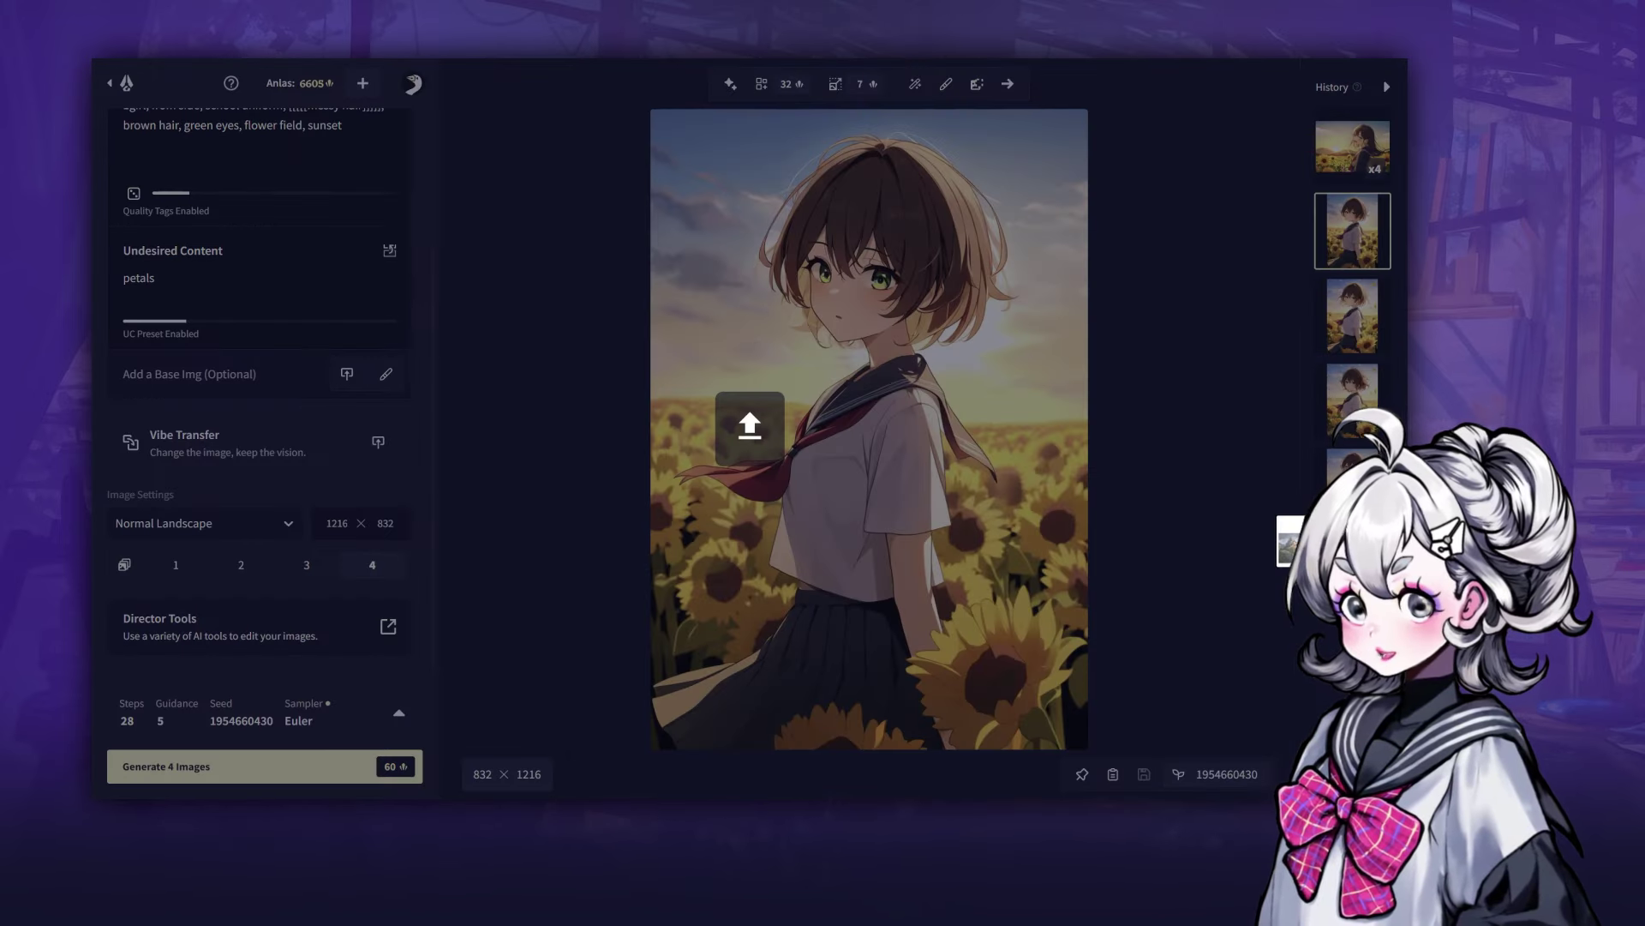
drag(1099, 461, 920, 476)
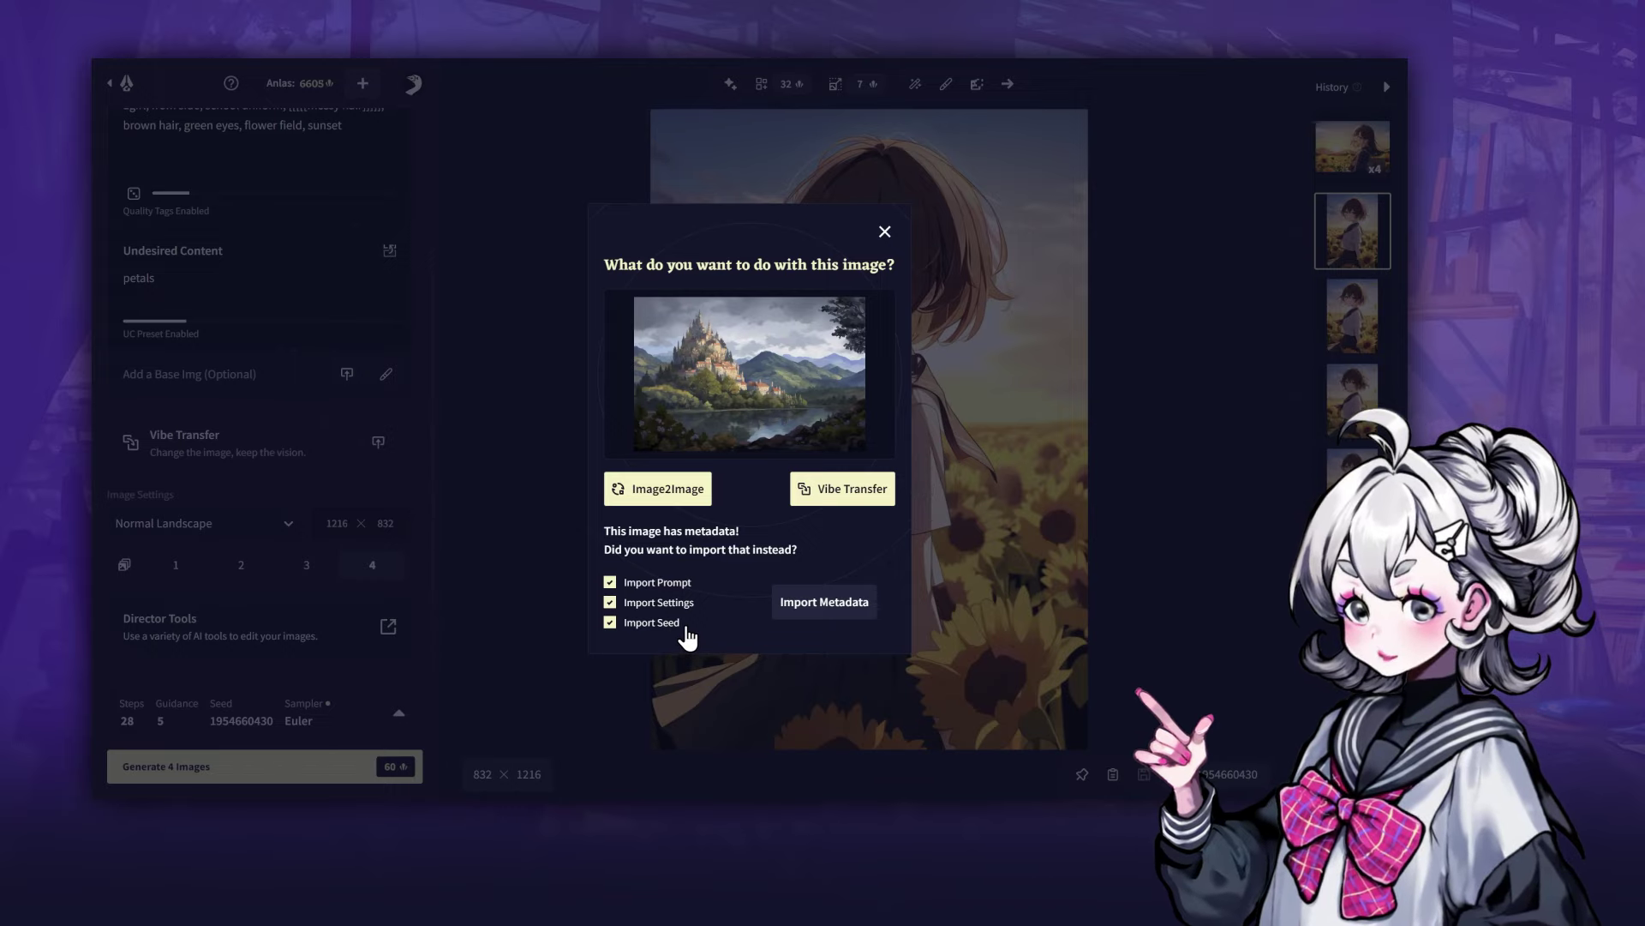
click(846, 612)
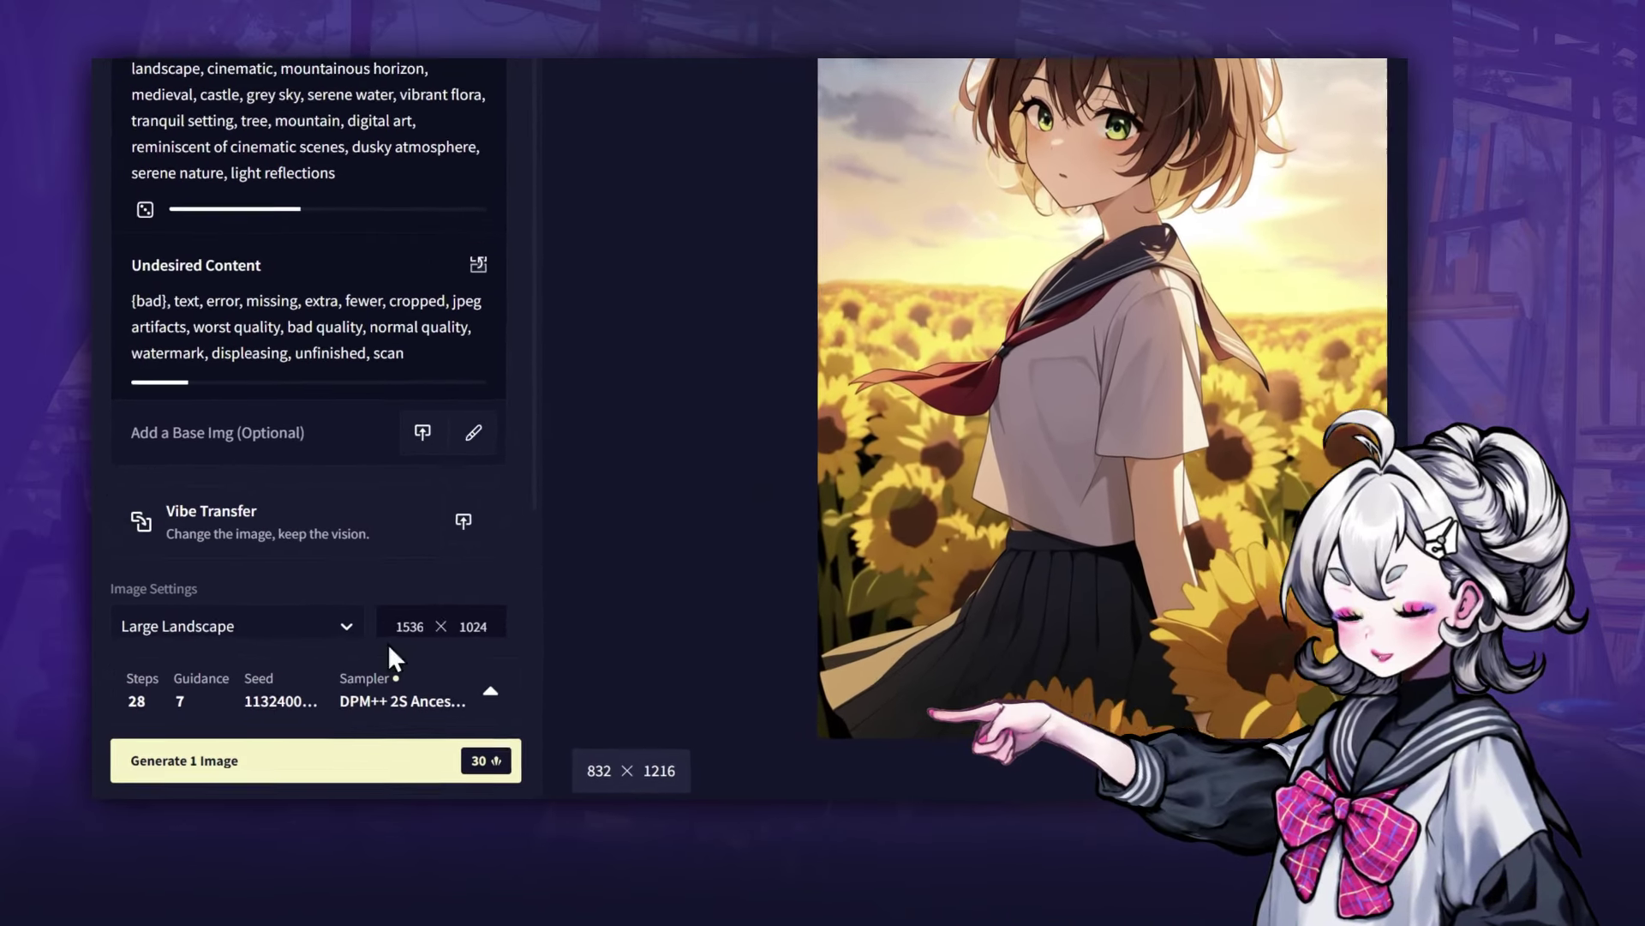
- Clear the imported seed and generate one new castle landscape image
click(271, 705)
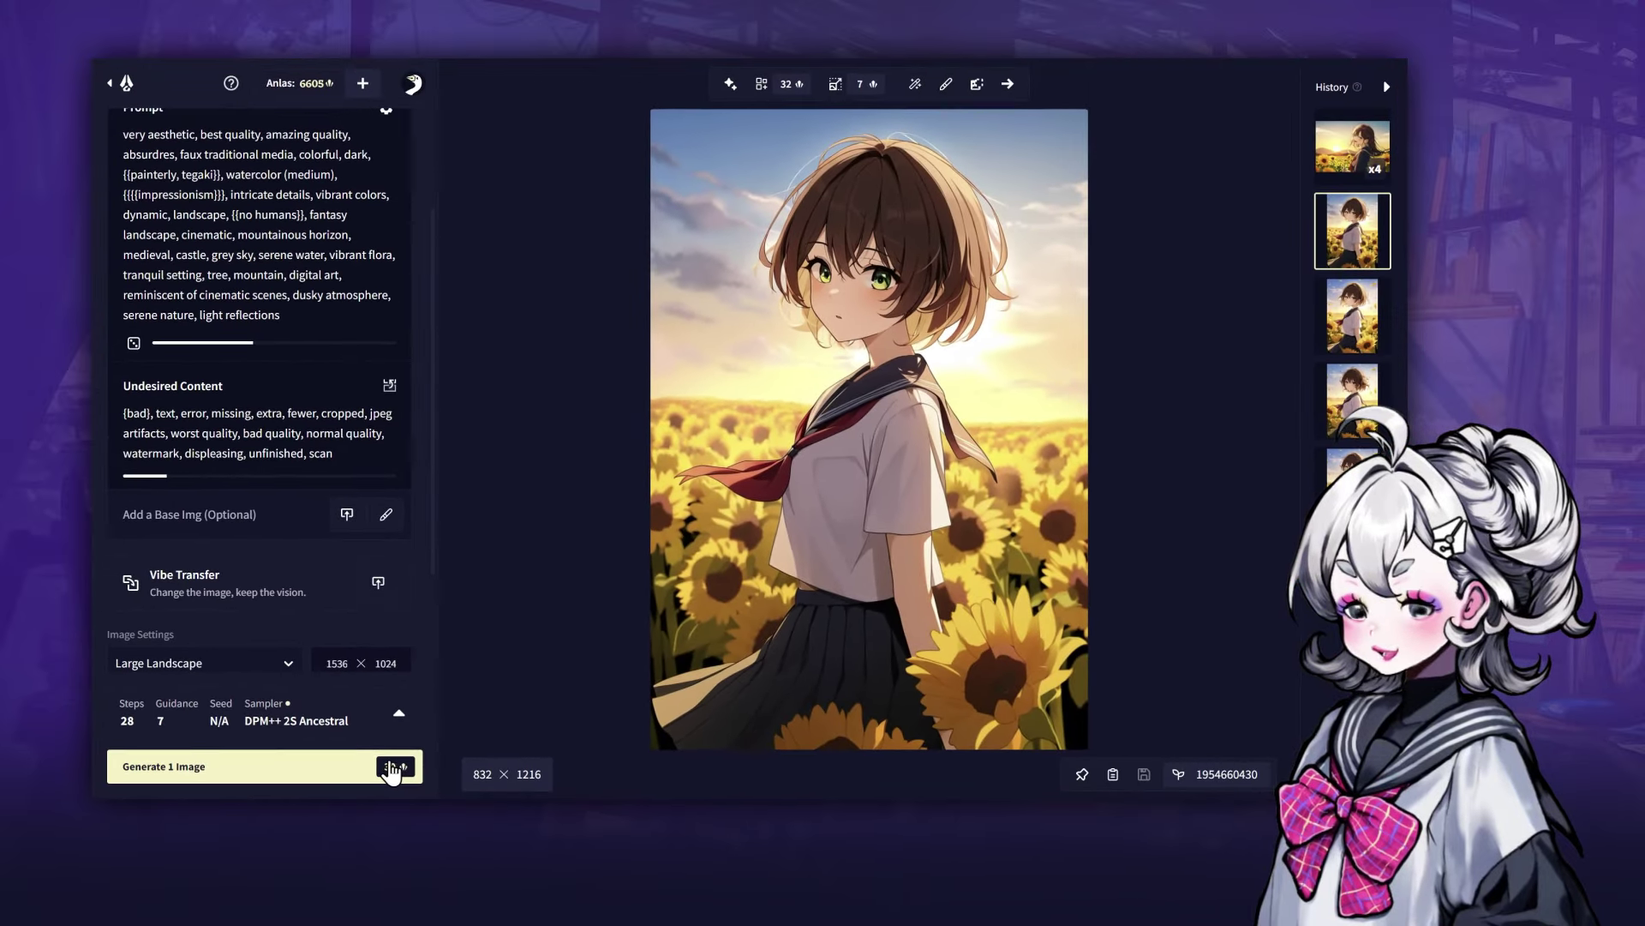
click(391, 767)
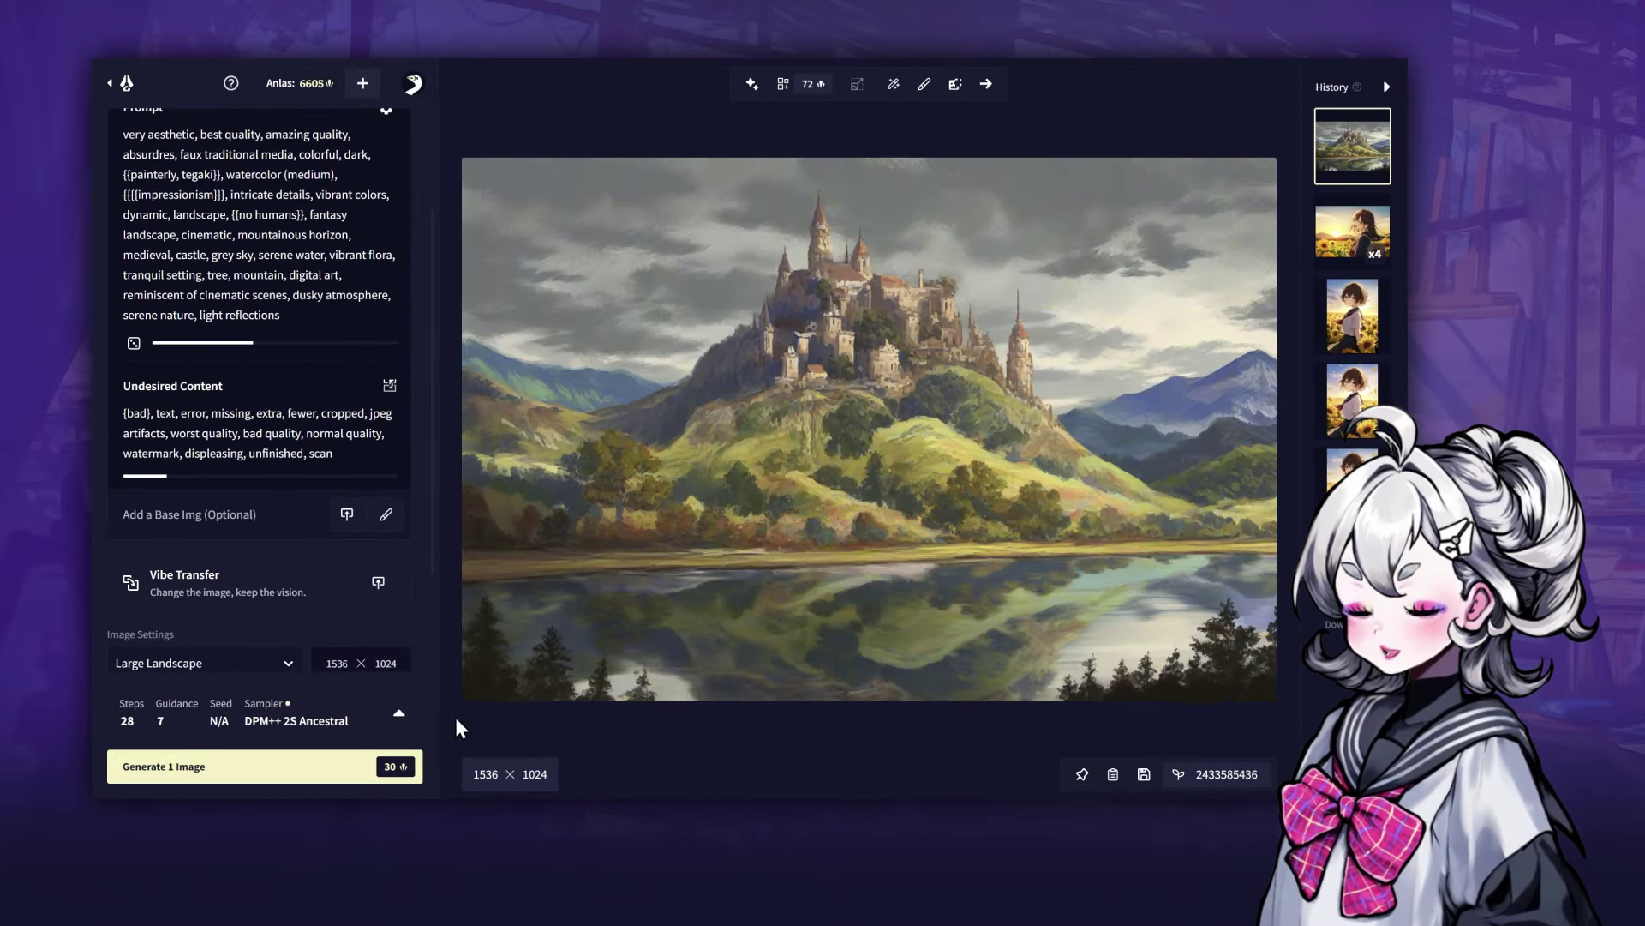
- Set the AI settings to 25 steps, prompt guidance 3.5 and prompt guidance rescale 0.72
click(400, 719)
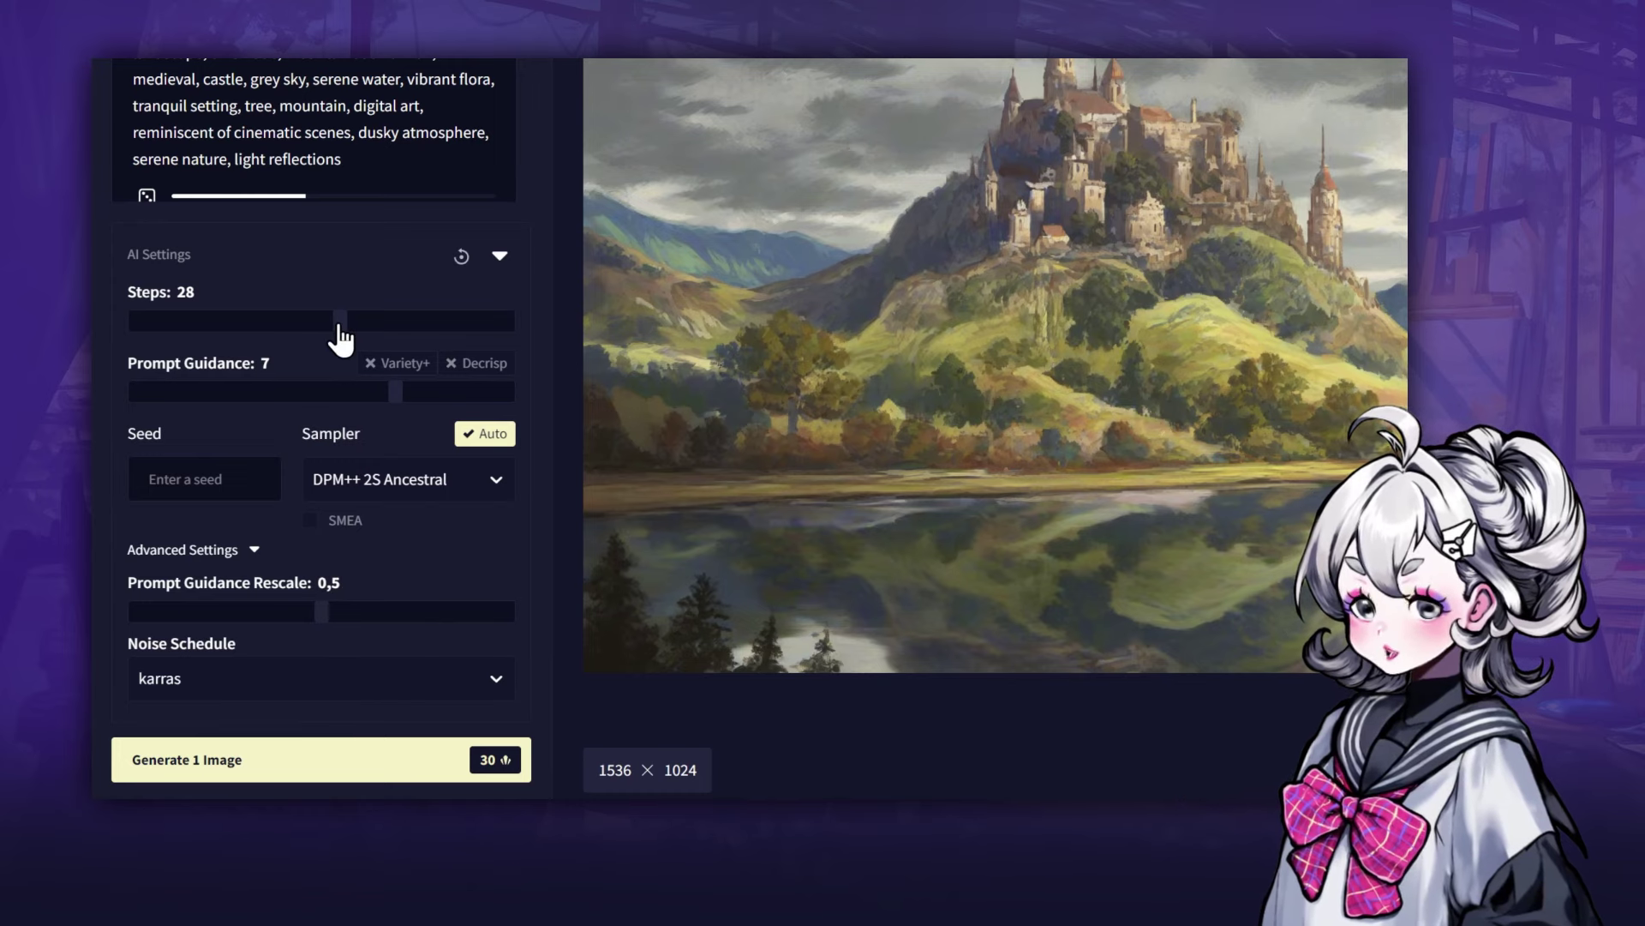
drag(289, 322, 317, 322)
drag(395, 391, 266, 392)
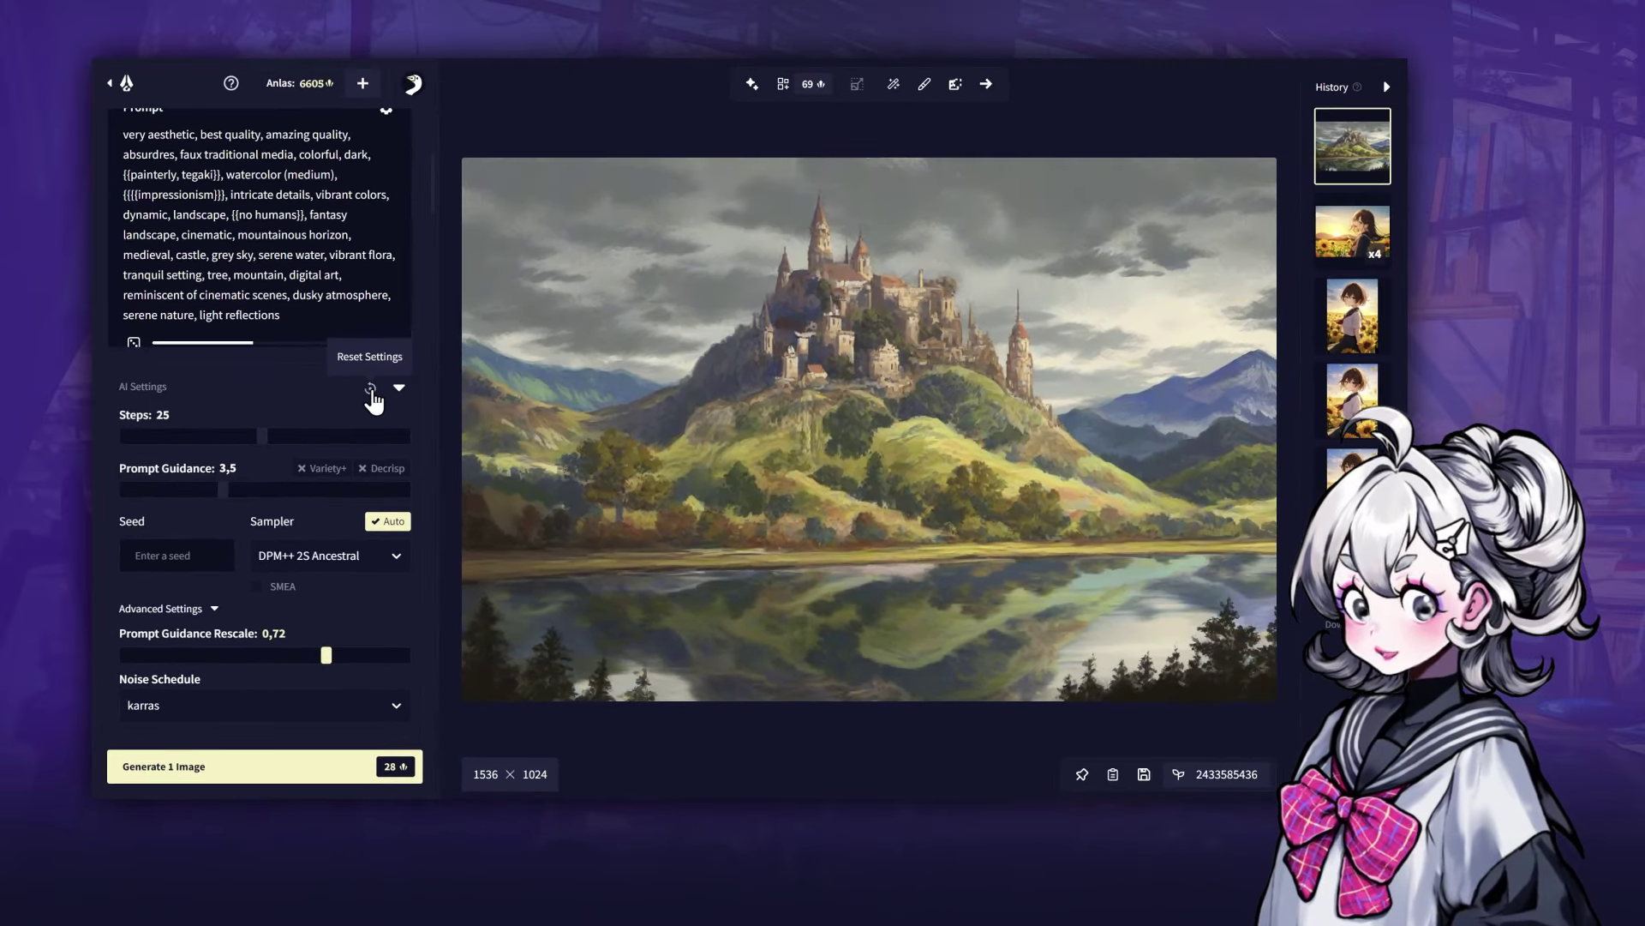
- Reset all AI settings to default and collapse the AI settings
click(372, 391)
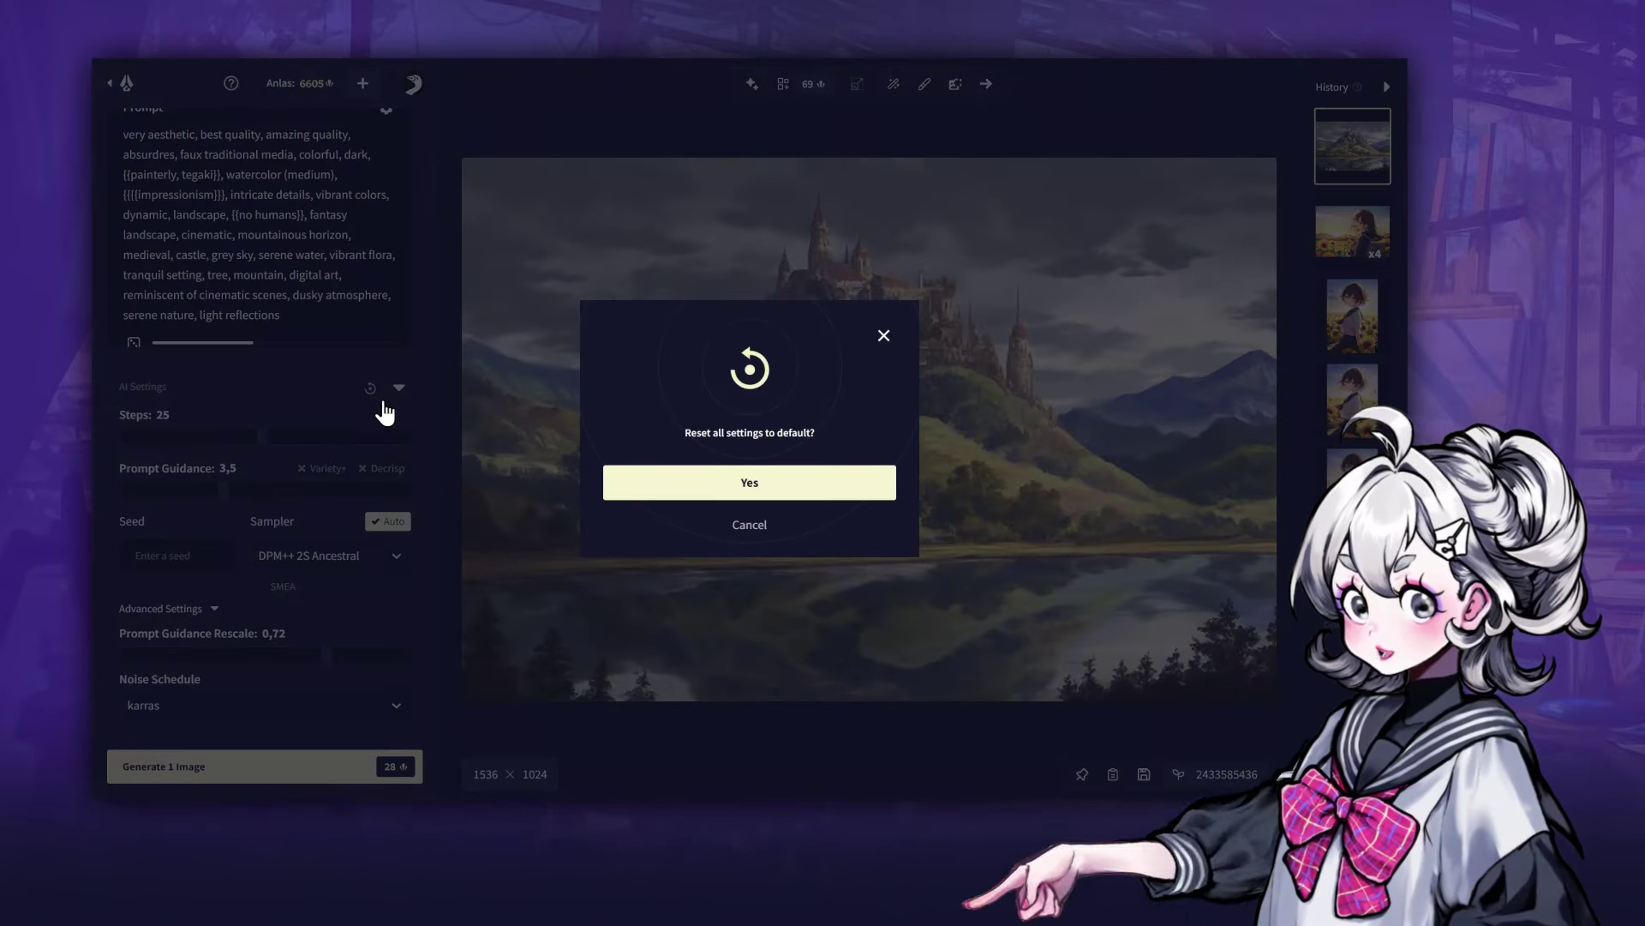
click(751, 484)
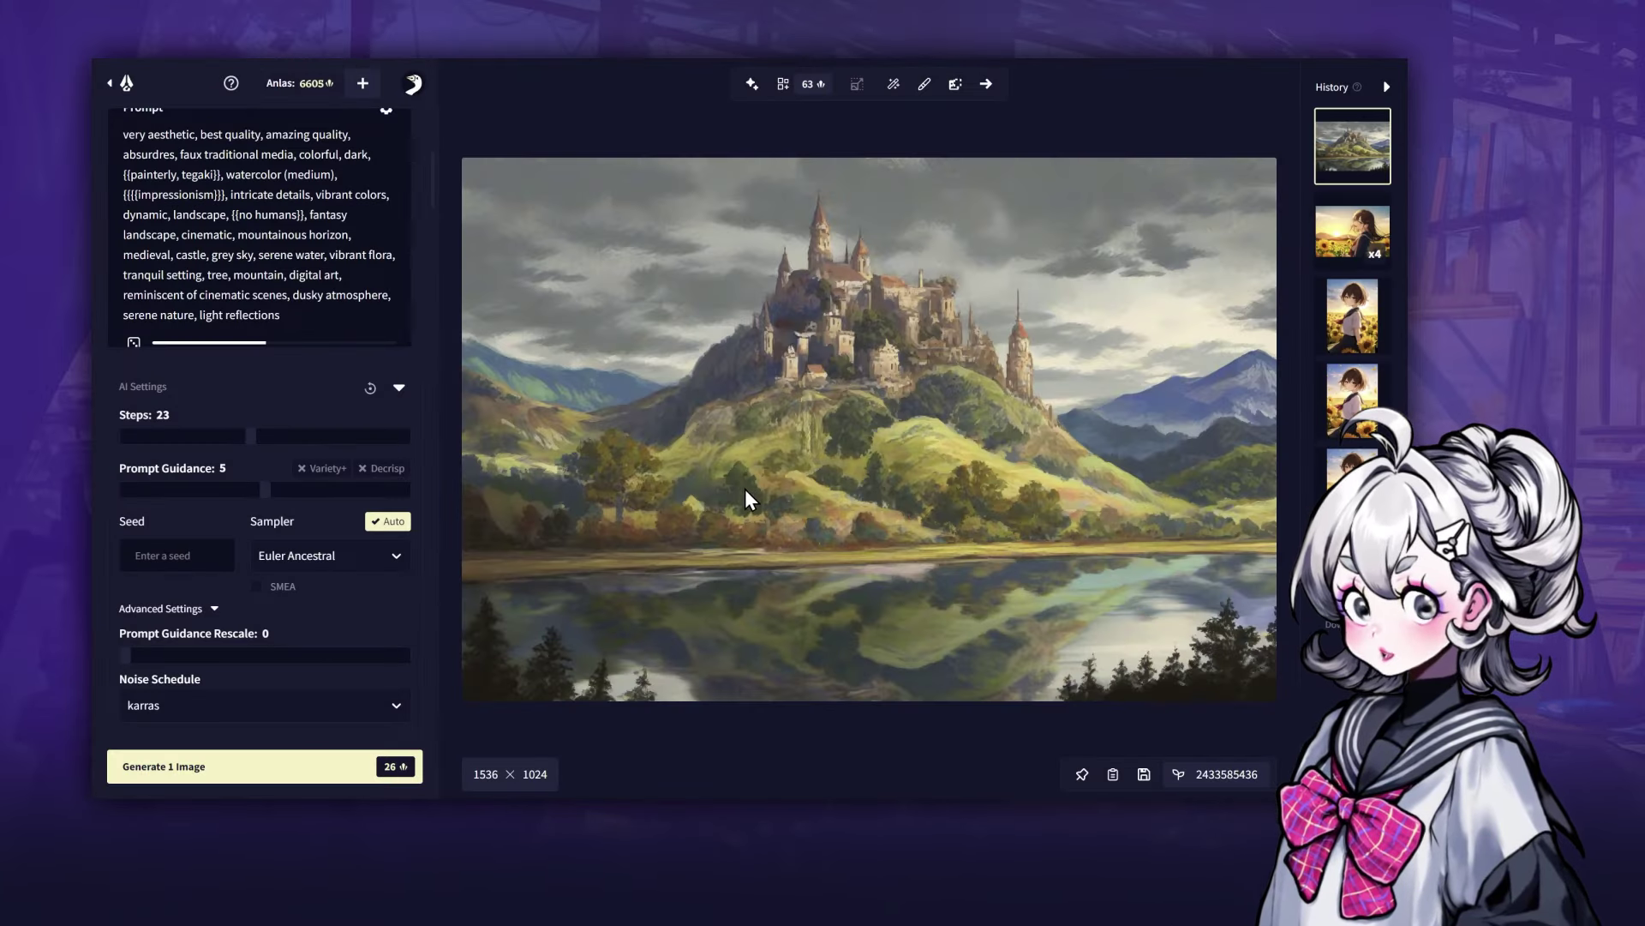
click(400, 391)
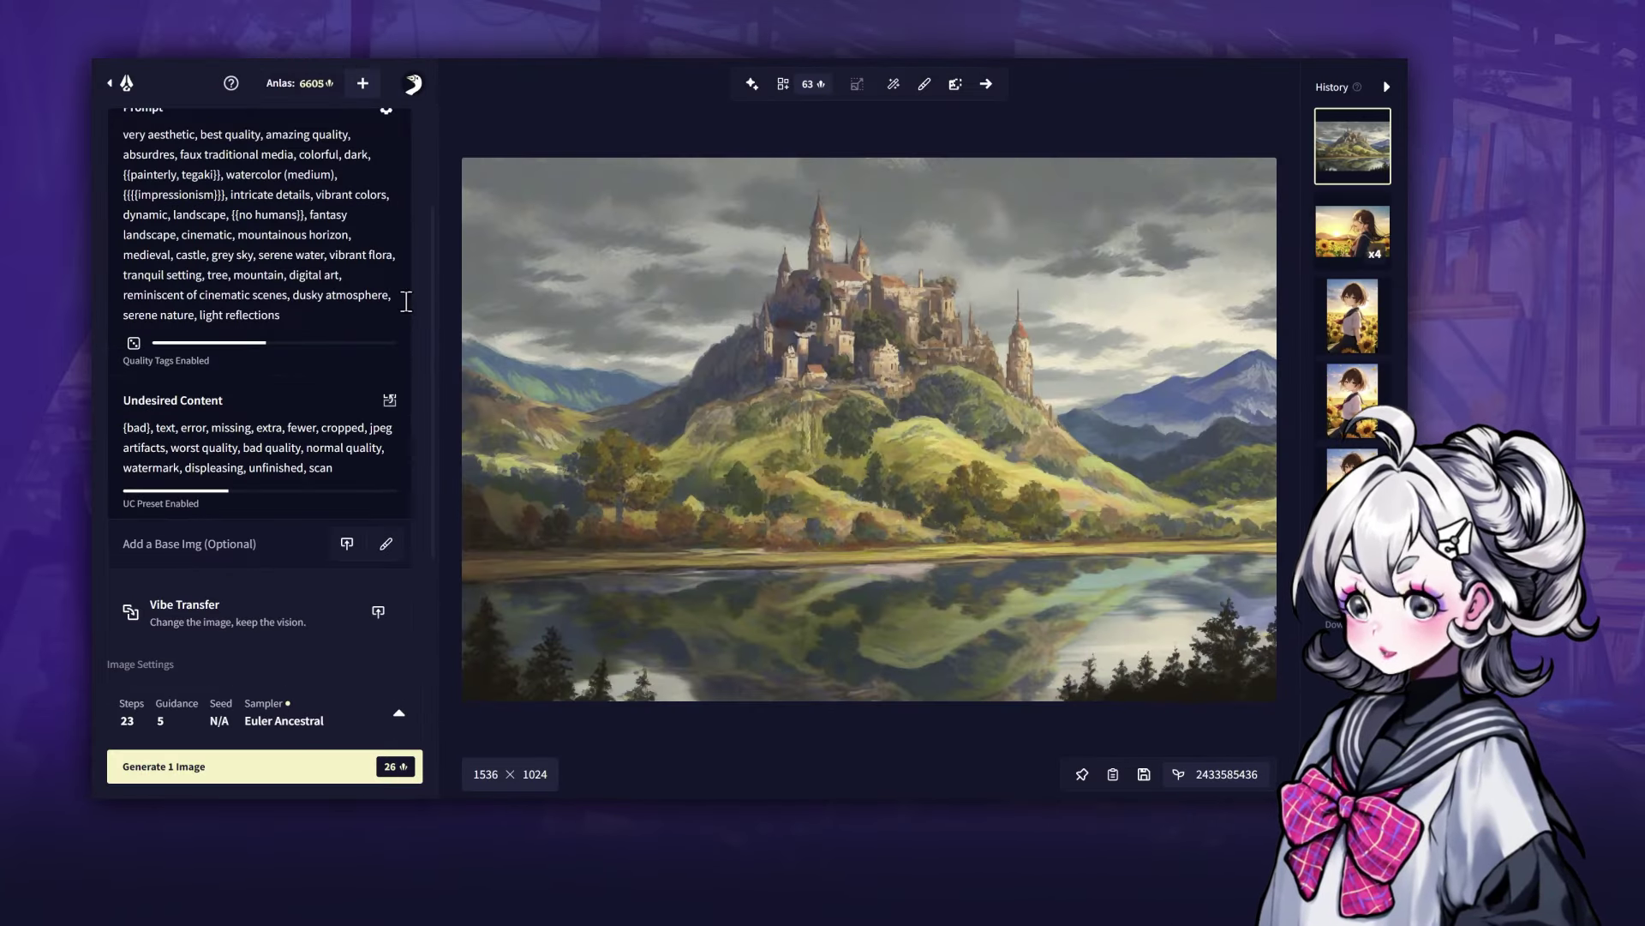